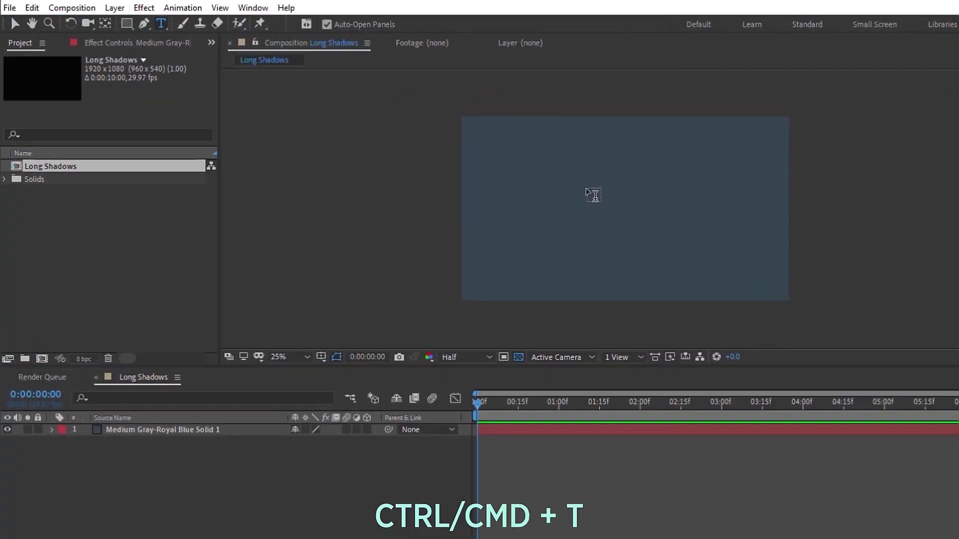
Step: Create a text layer reading '7 minute ae' near the composition centre
left_click(580, 193)
type("7 minute")
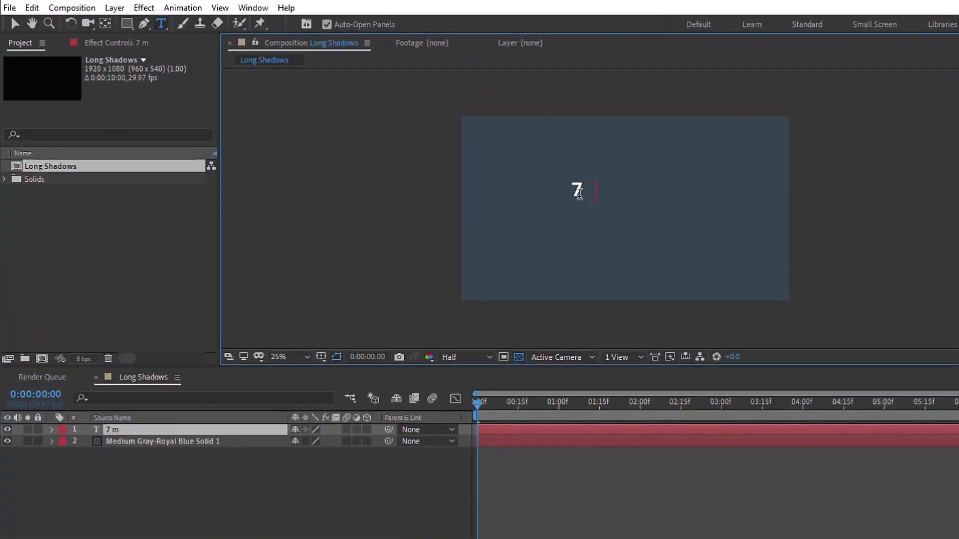
type(" ae")
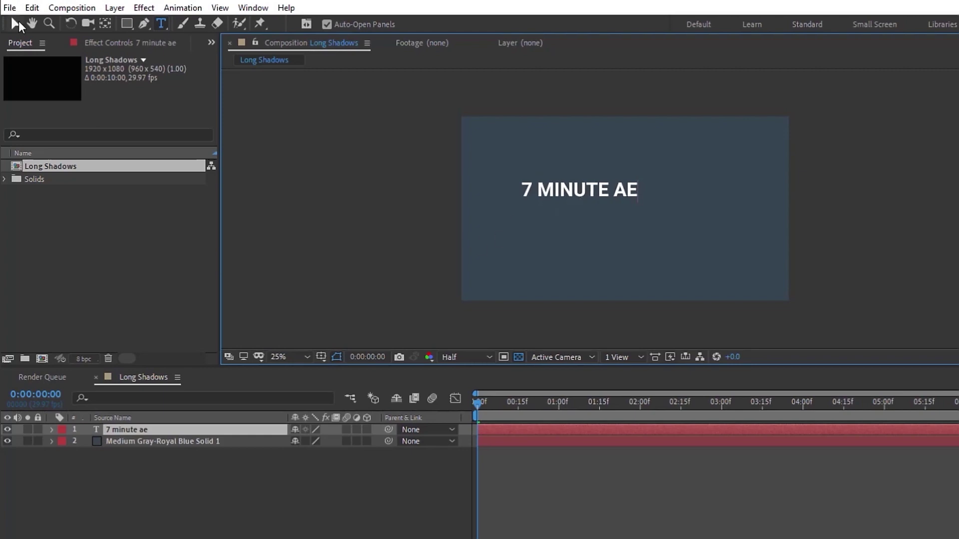
left_click(19, 22)
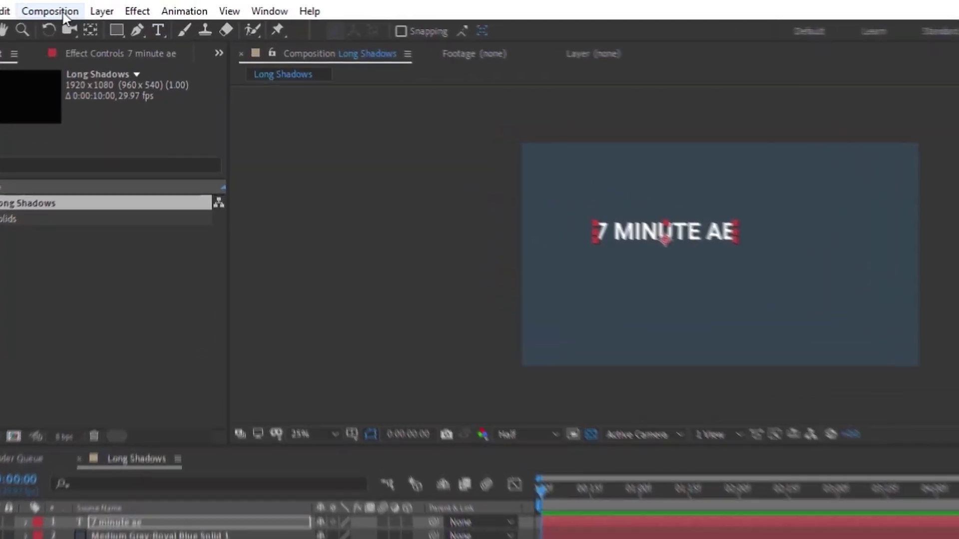
Step: Centre the text's anchor point, align it horizontally to the comp, and scale it to 148.9%
left_click(114, 7)
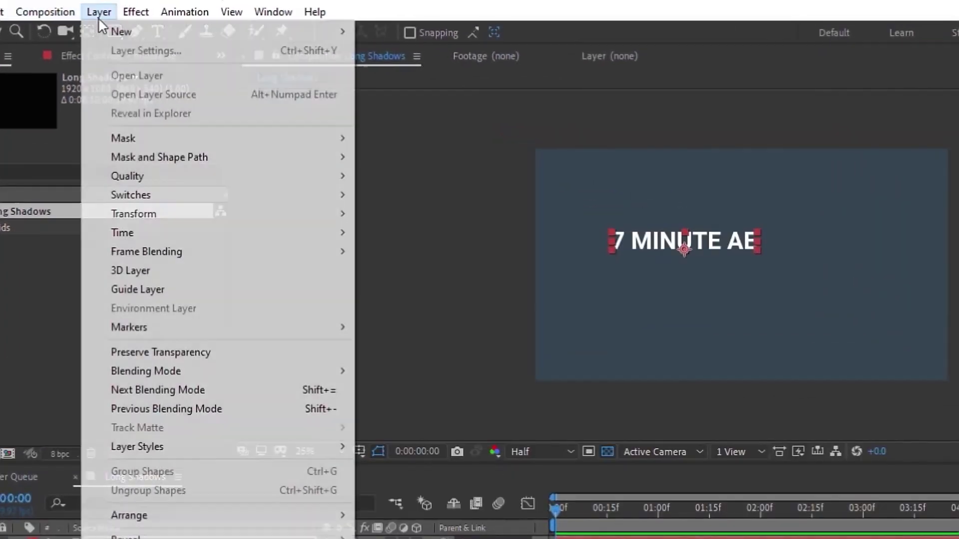
mouse_move(209, 216)
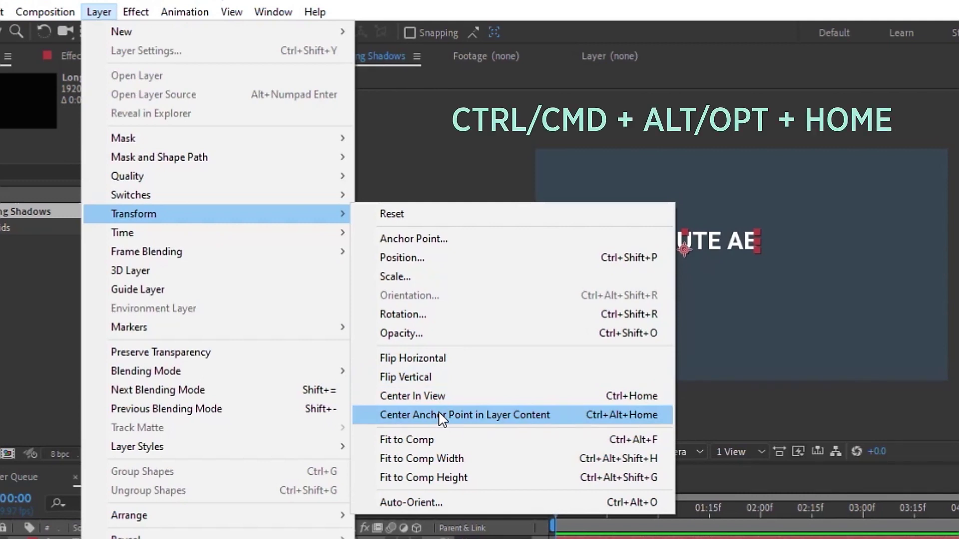
left_click(556, 415)
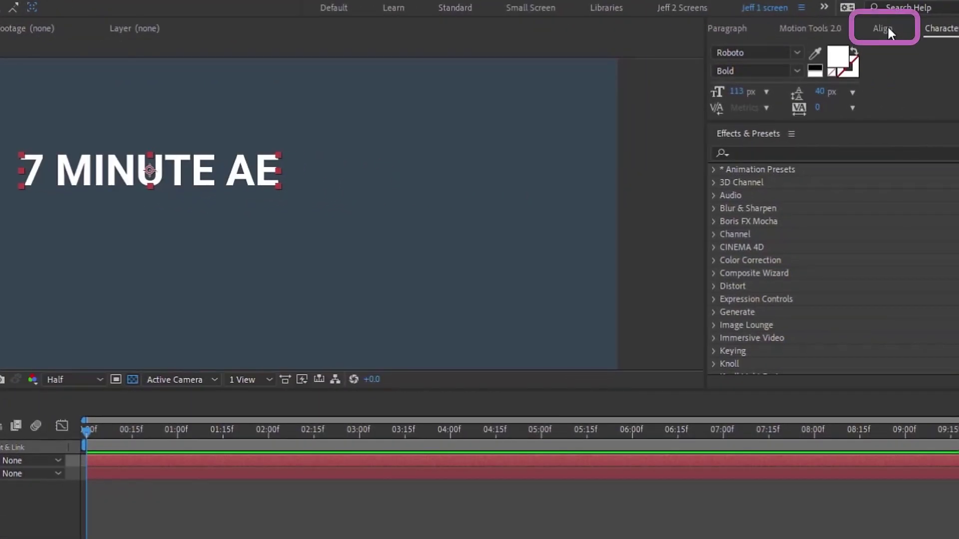
left_click(888, 31)
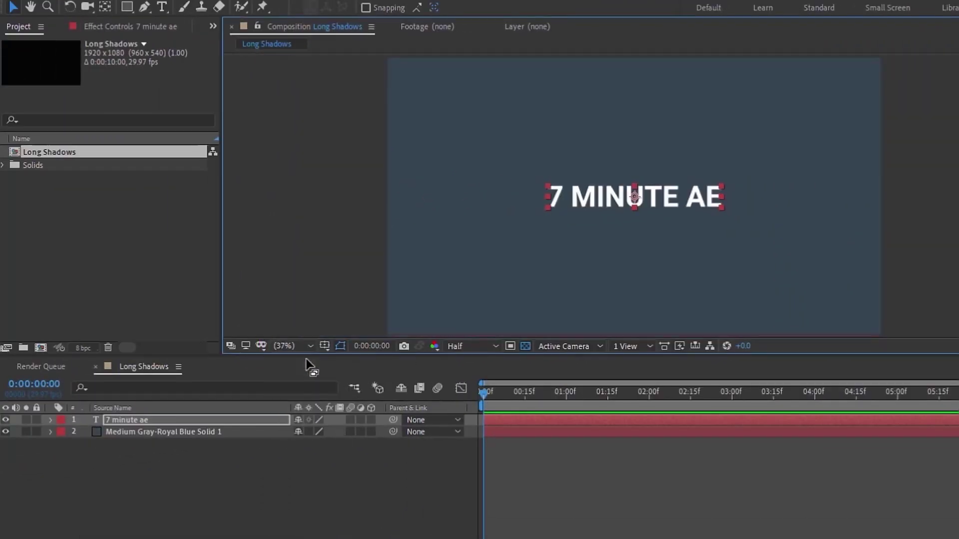
key("s")
left_click_drag(320, 431, 284, 410)
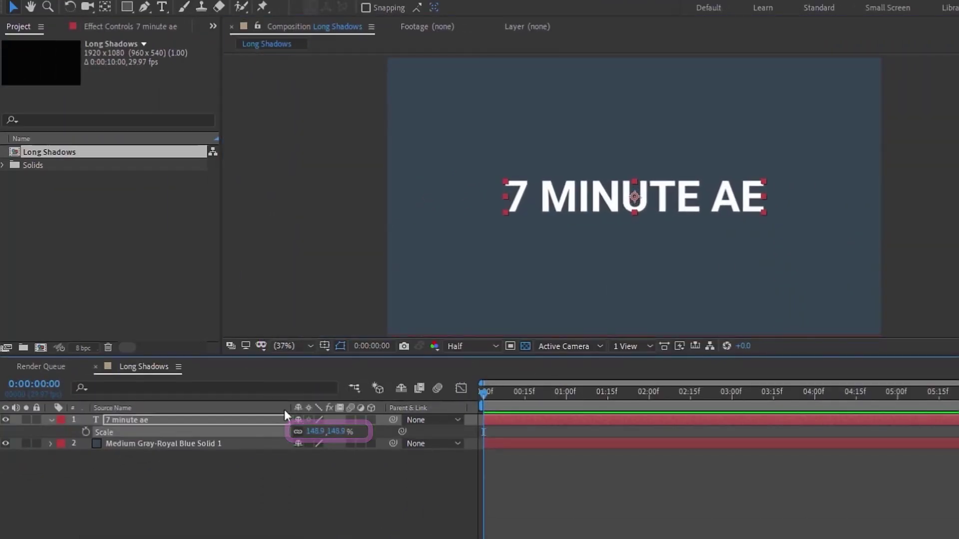
Step: Give the text a saturated red stroke, keeping the Fill Over Stroke order
left_click(284, 408)
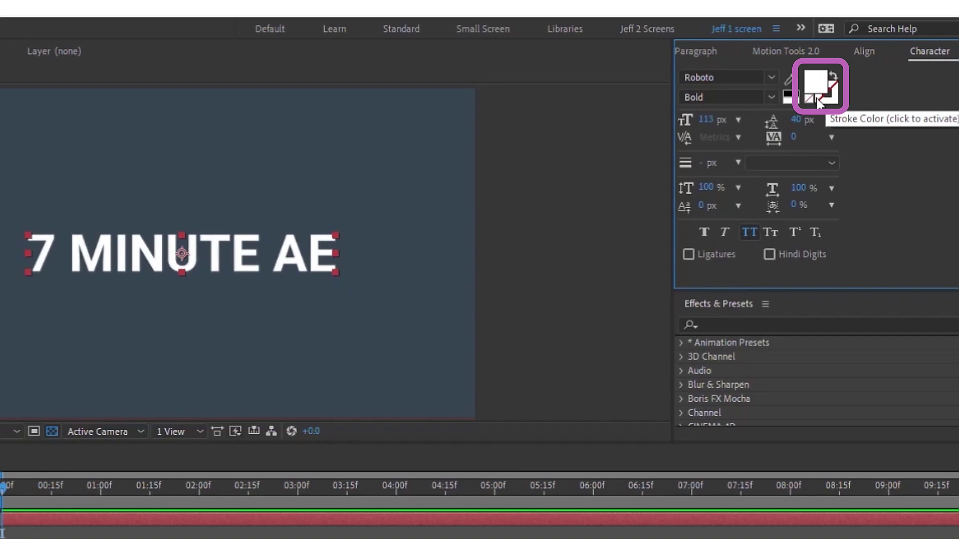
left_click(817, 102)
left_click(818, 102)
left_click(331, 290)
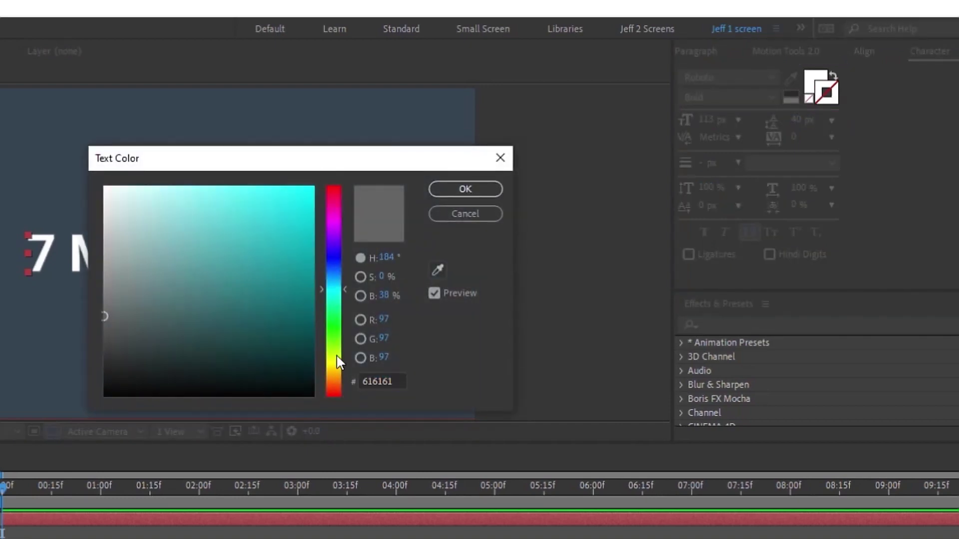
left_click_drag(337, 355, 334, 195)
left_click(314, 187)
left_click(466, 188)
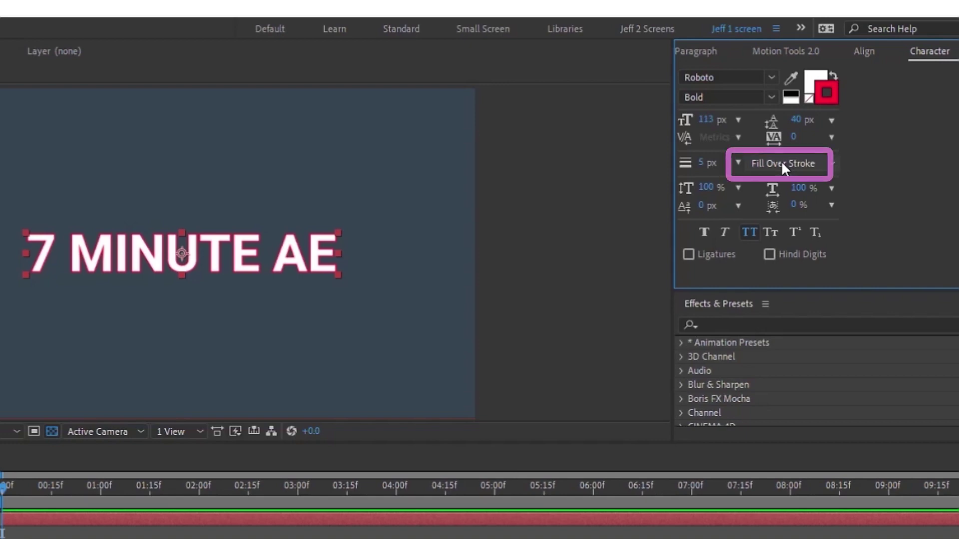
left_click(782, 164)
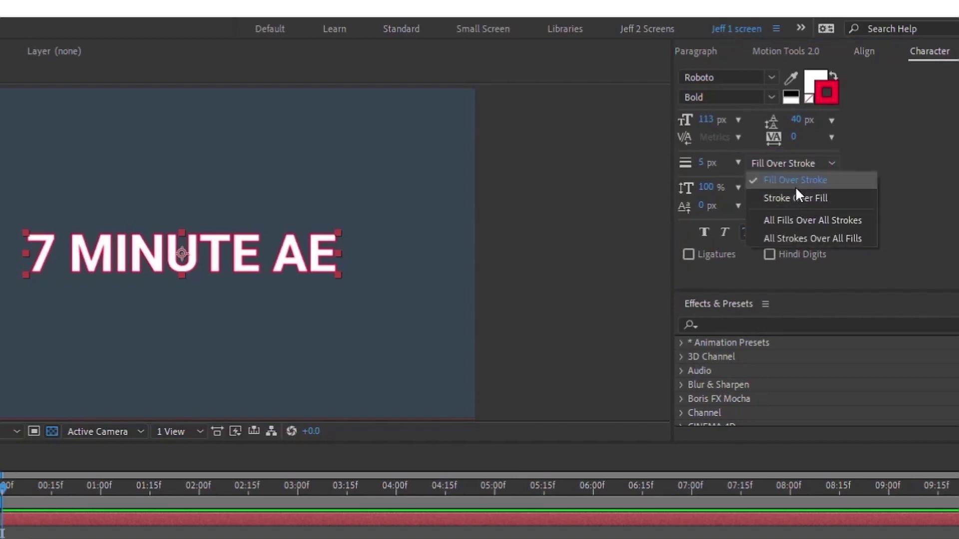
left_click(800, 179)
scroll(181, 254, "up", 3)
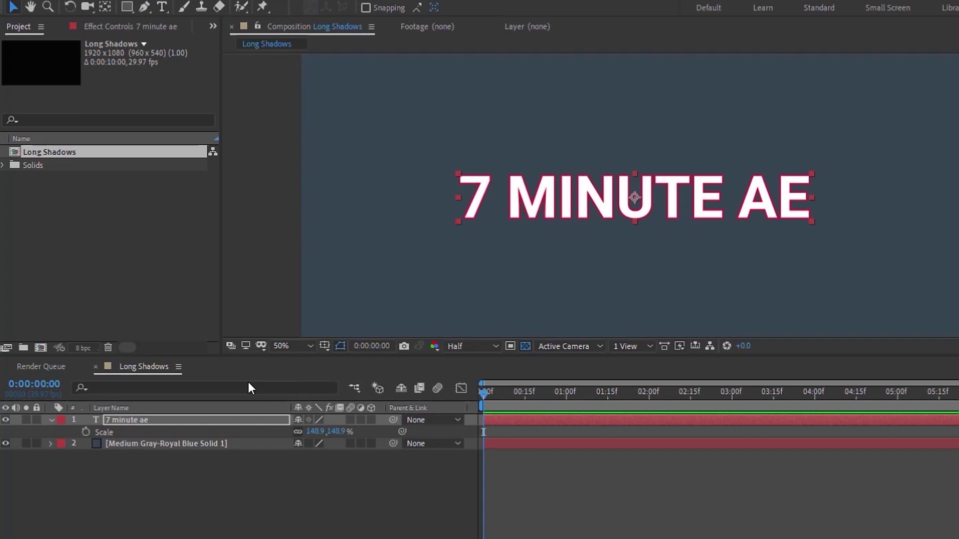
Step: Use Create Shapes from Text on the text layer, then reselect the original text layer
right_click(202, 419)
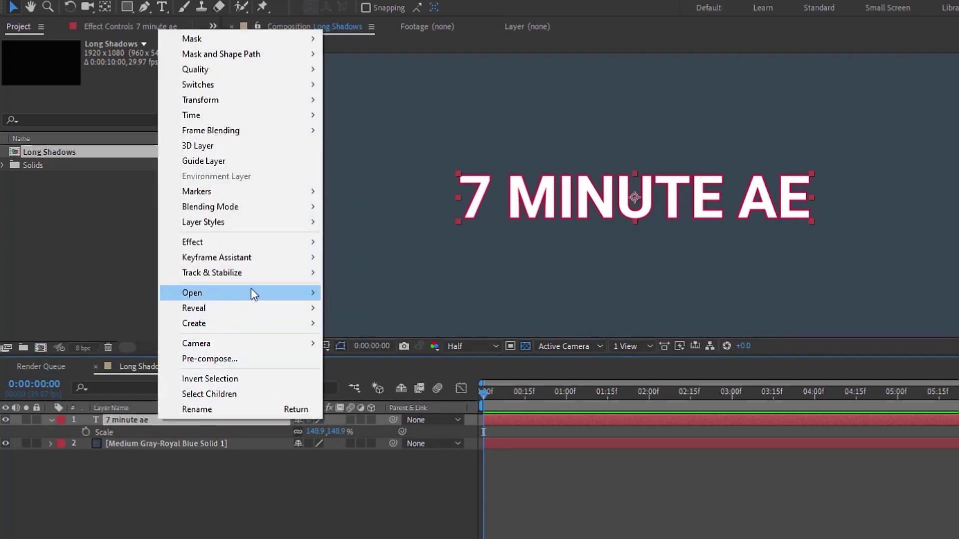
mouse_move(232, 320)
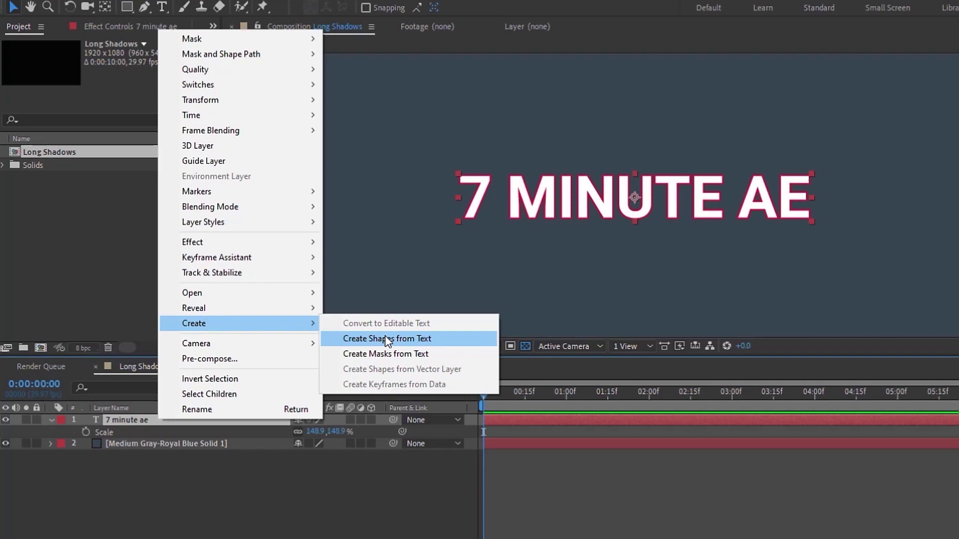
left_click(385, 339)
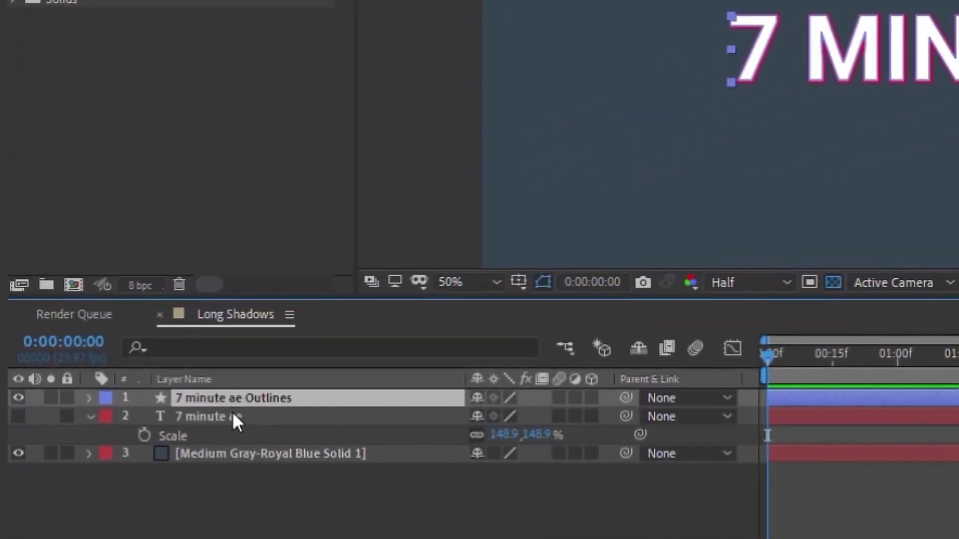
left_click(215, 417)
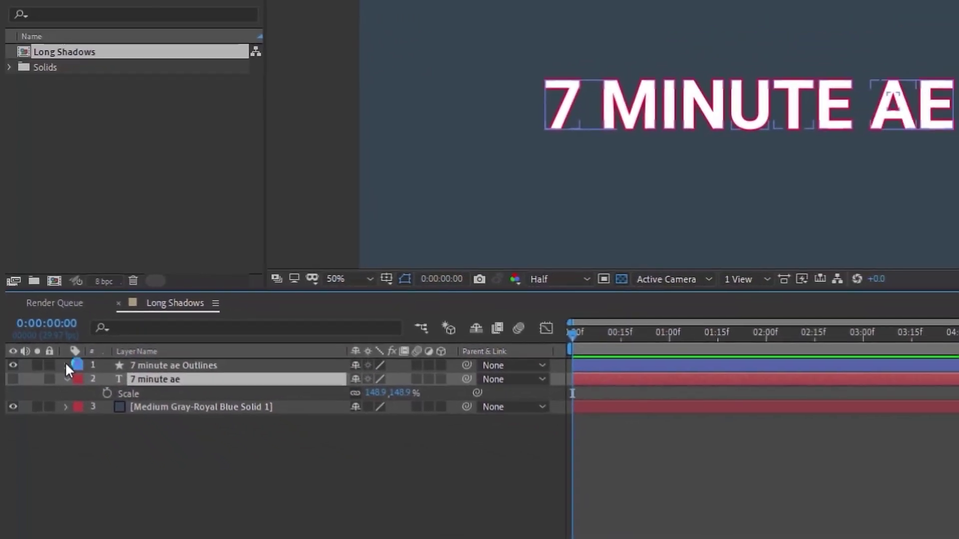
Step: Expand the Outlines layer's Contents to list the letter groups
left_click(66, 365)
left_click(118, 378)
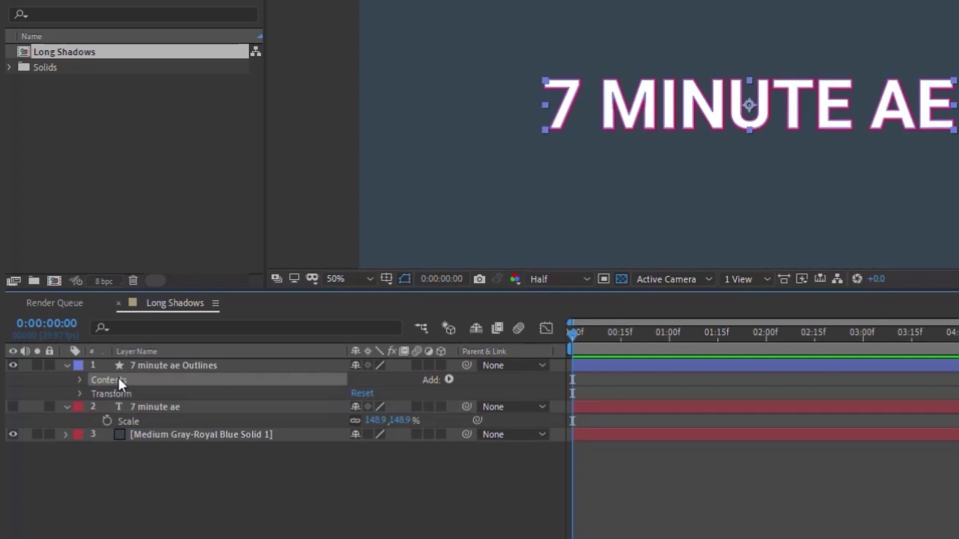
left_click(81, 380)
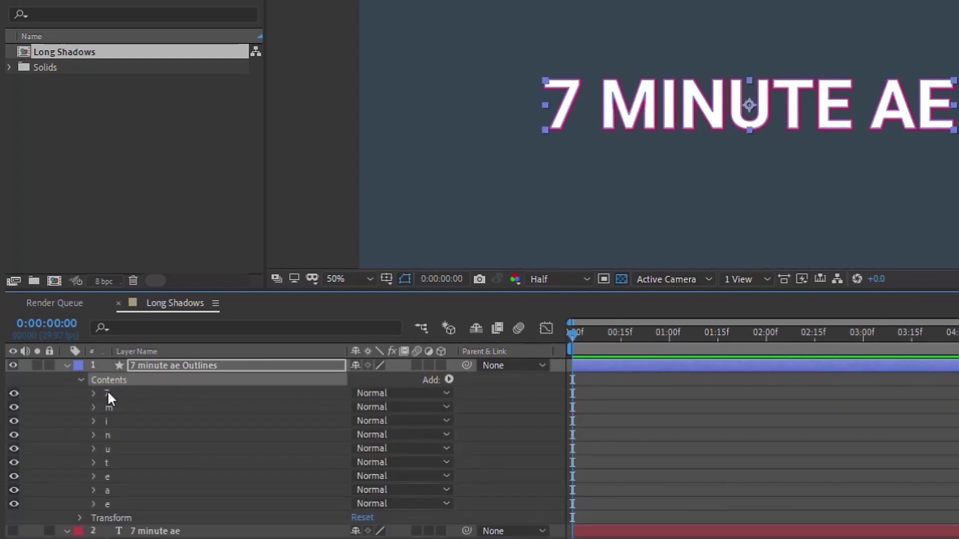
left_click(107, 393)
left_click(110, 380)
Step: Add an empty group named 'Primary Text' and move all nine letter groups into it
left_click(449, 380)
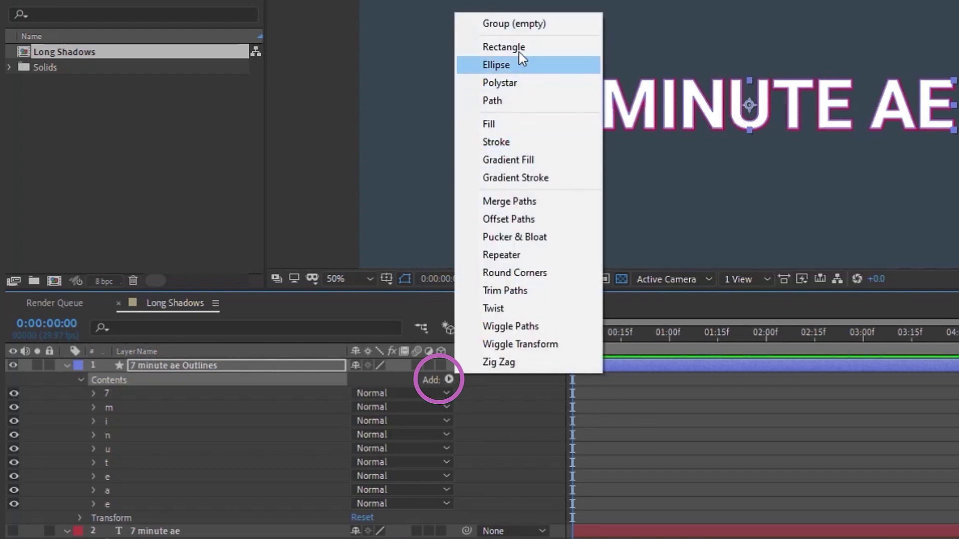
left_click(516, 25)
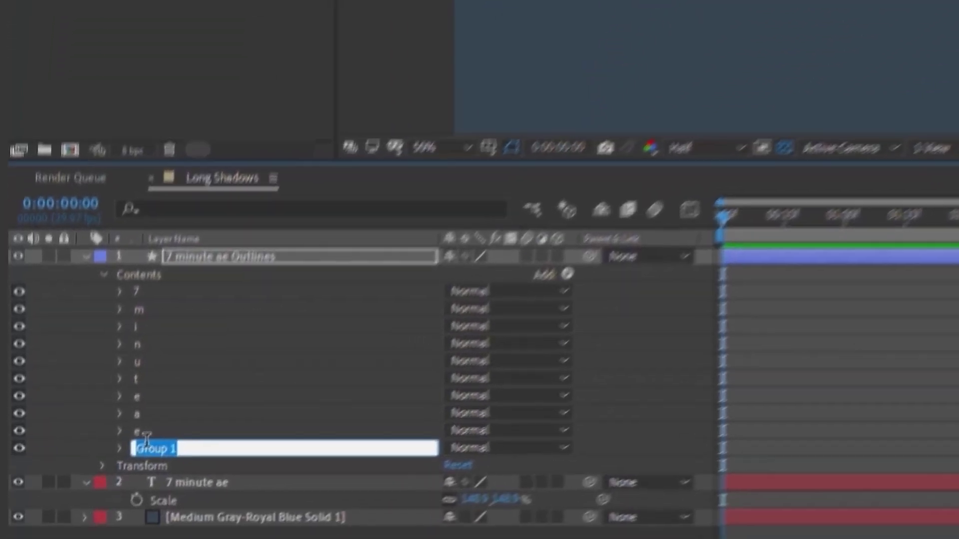
type("P")
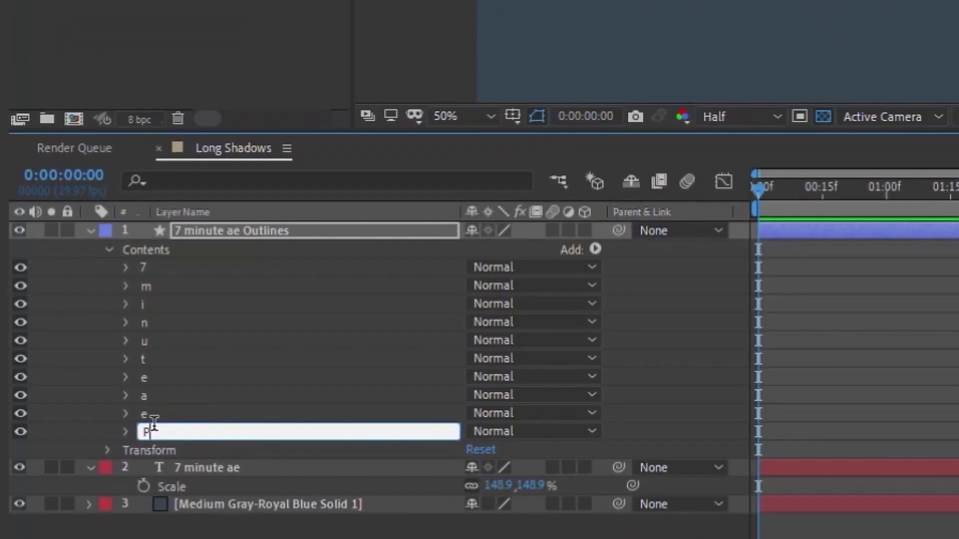
type("rimary Text")
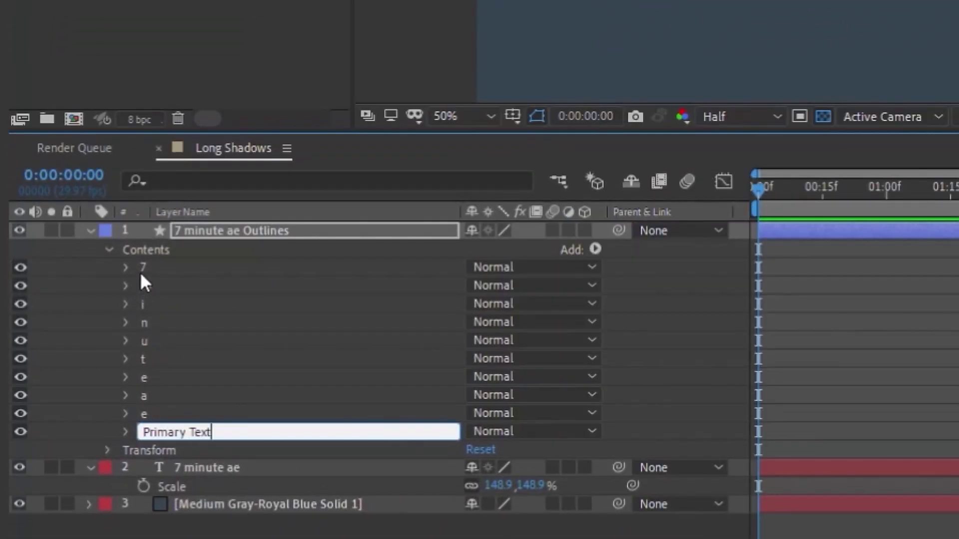
left_click(212, 273)
left_click(153, 412, "shift")
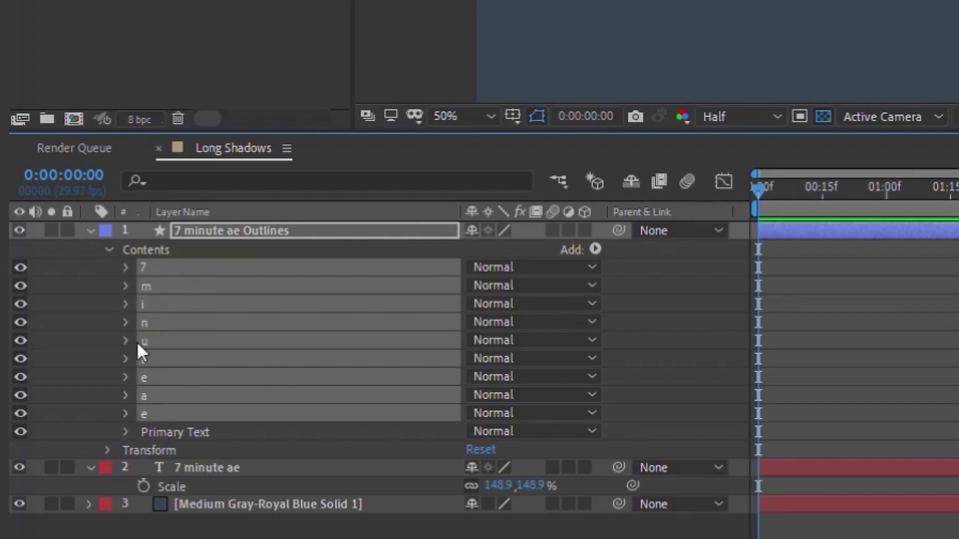
left_click_drag(151, 415, 152, 432)
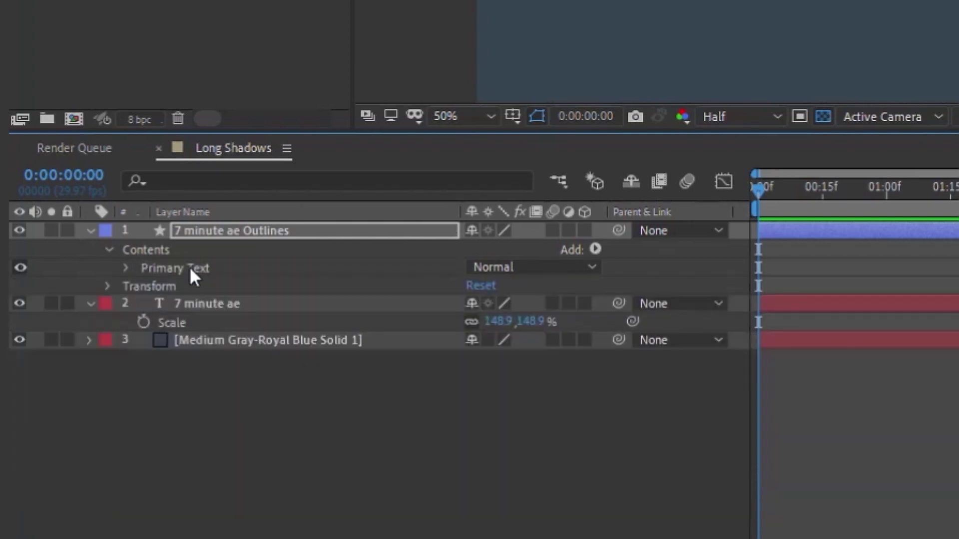
Step: Expand Primary Text and the 7 group and select the 7's fill
left_click(125, 268)
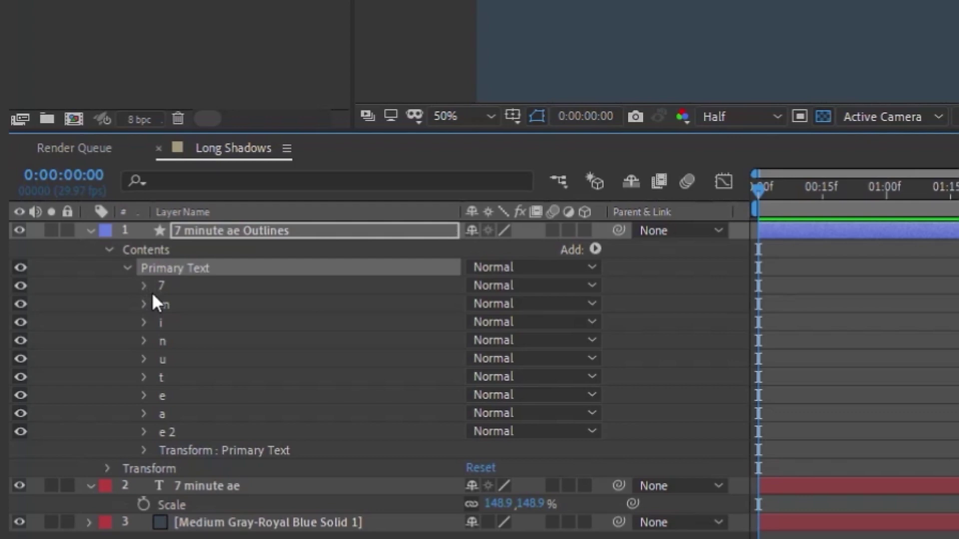
left_click(163, 289)
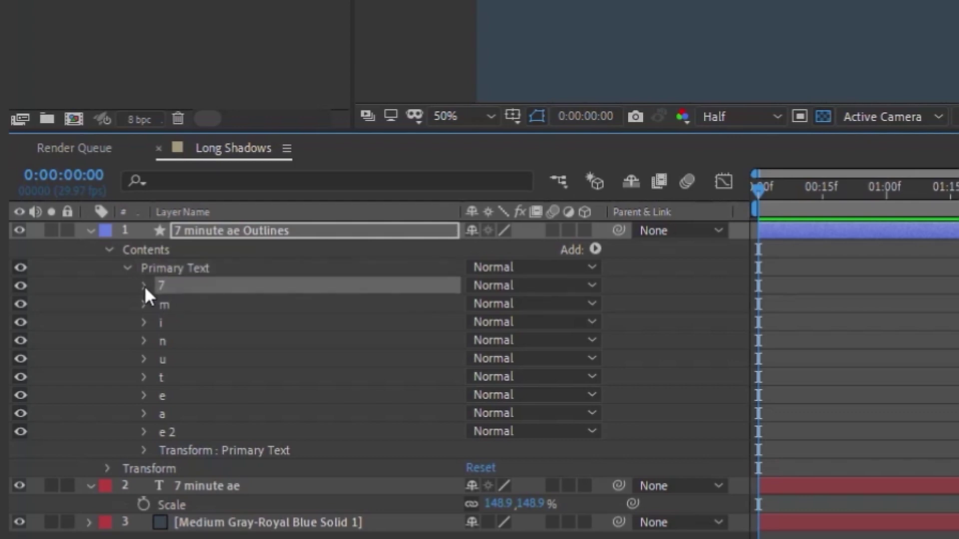
left_click(144, 285)
left_click(193, 322)
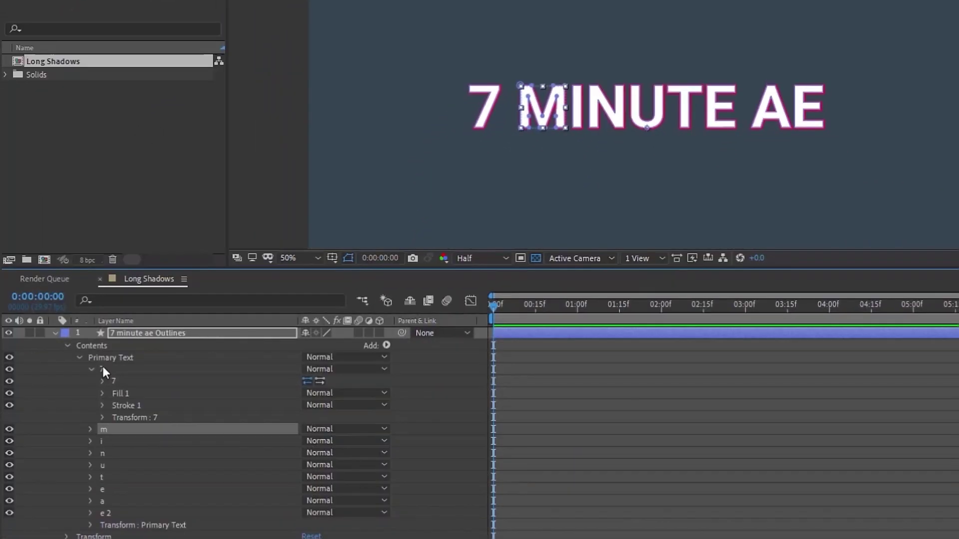
Step: Set the 7's fill colour to bright green A2FF00
left_click(116, 394)
left_click(102, 394)
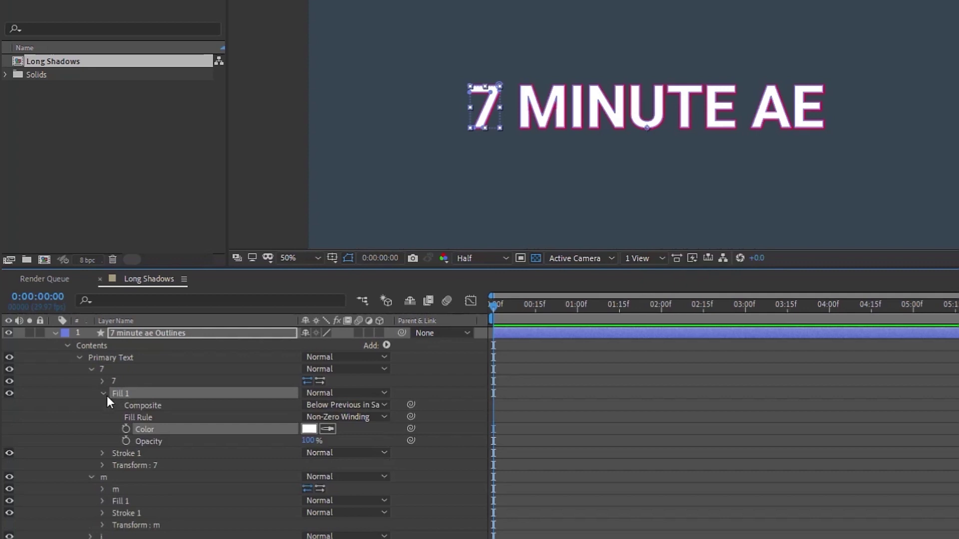
left_click(309, 429)
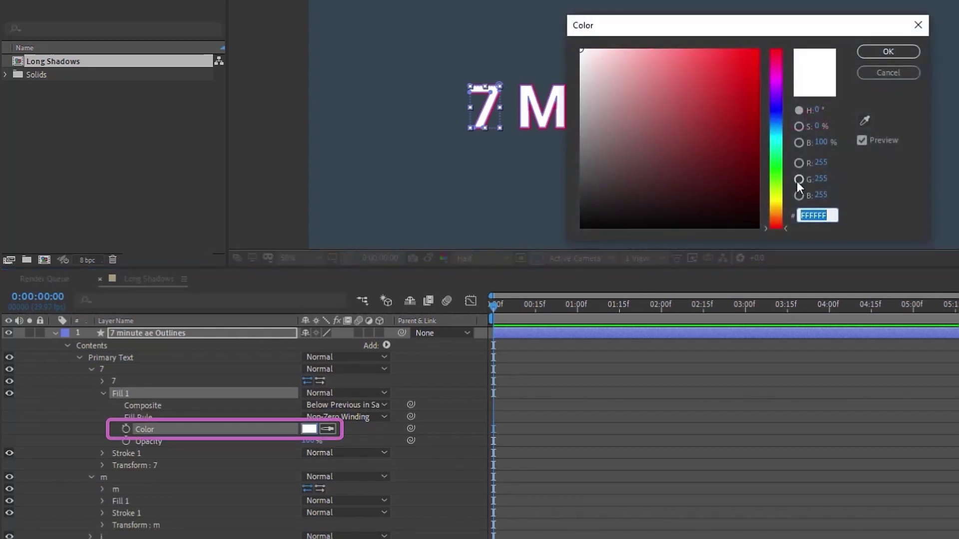
left_click(775, 186)
left_click_drag(745, 111, 788, 65)
key("Return")
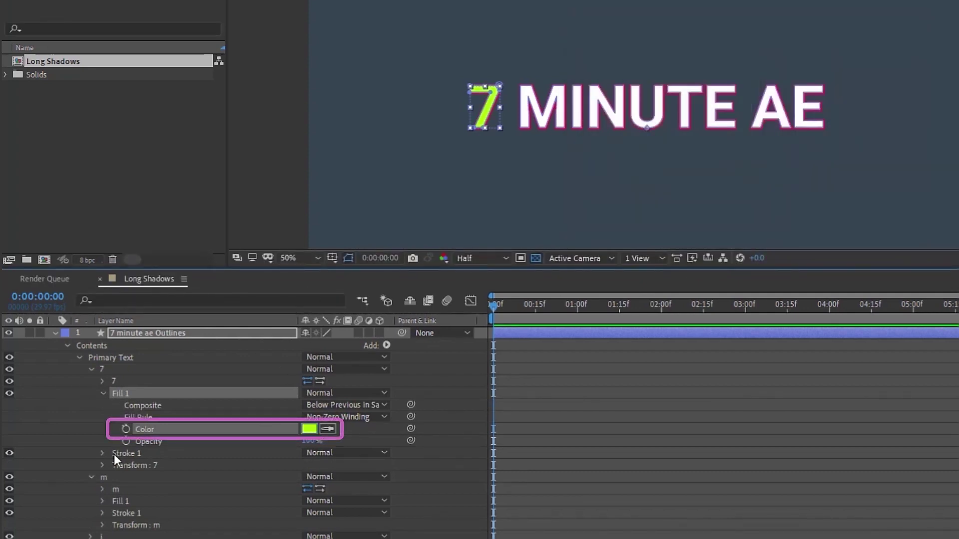
left_click(103, 453)
Step: Give the 7 a saturated yellow stroke and thicken it to 9.0
left_click(309, 477)
left_click(775, 208)
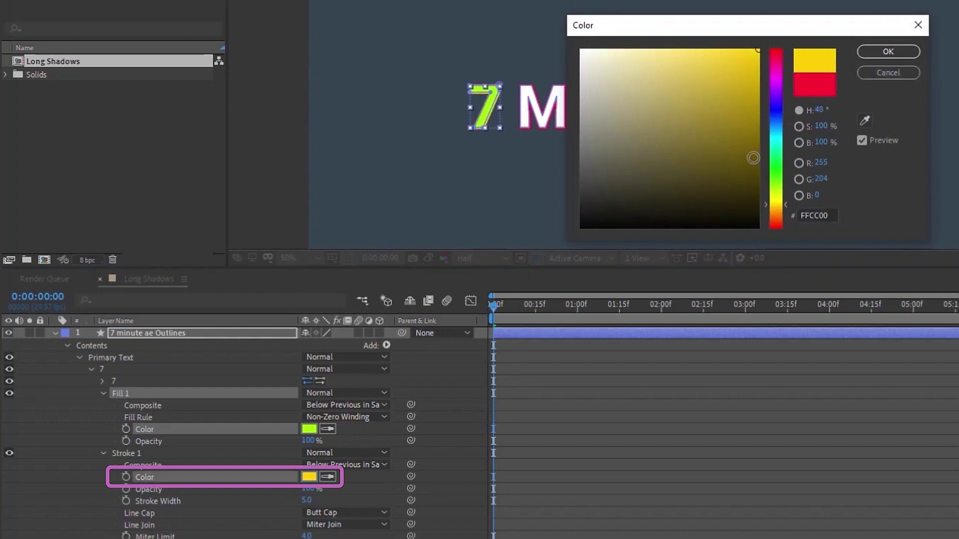
left_click_drag(751, 156, 758, 50)
left_click(888, 52)
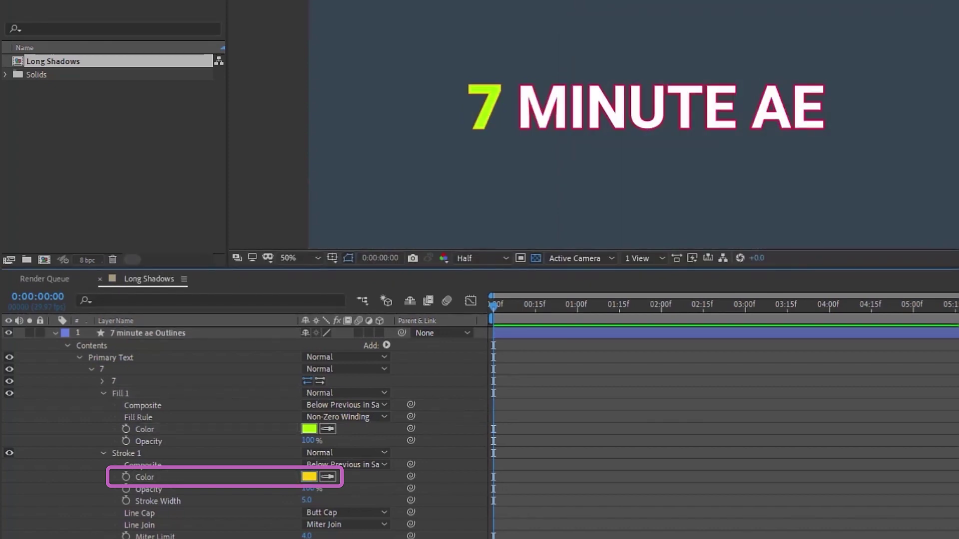
left_click_drag(306, 500, 311, 501)
left_click(104, 392)
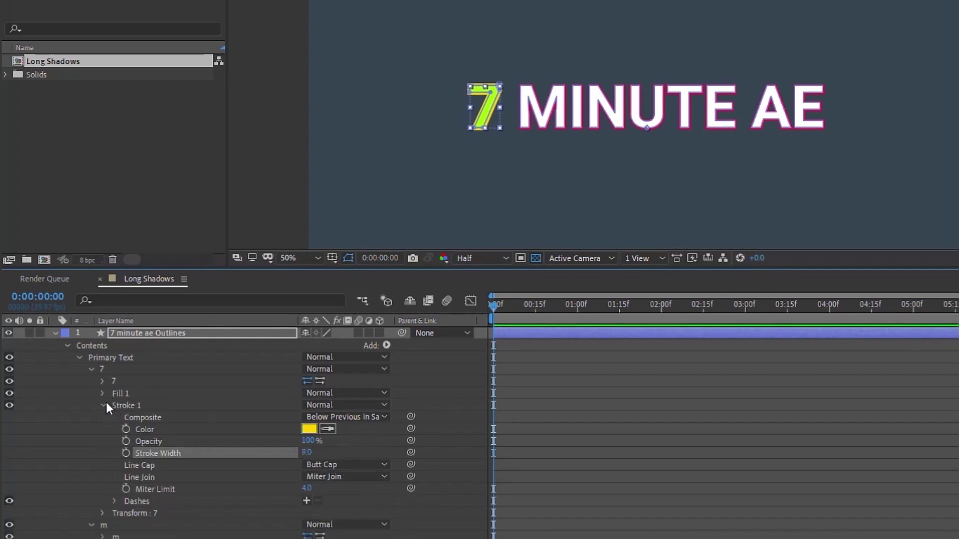
left_click(102, 405)
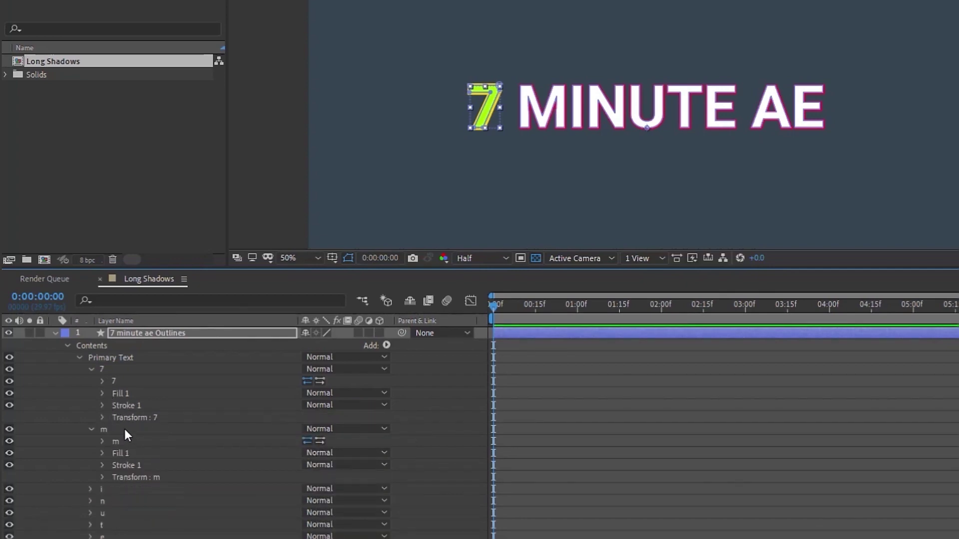
Step: Test-move the 7's Position, then undo it back to 0,0
double_click(145, 417)
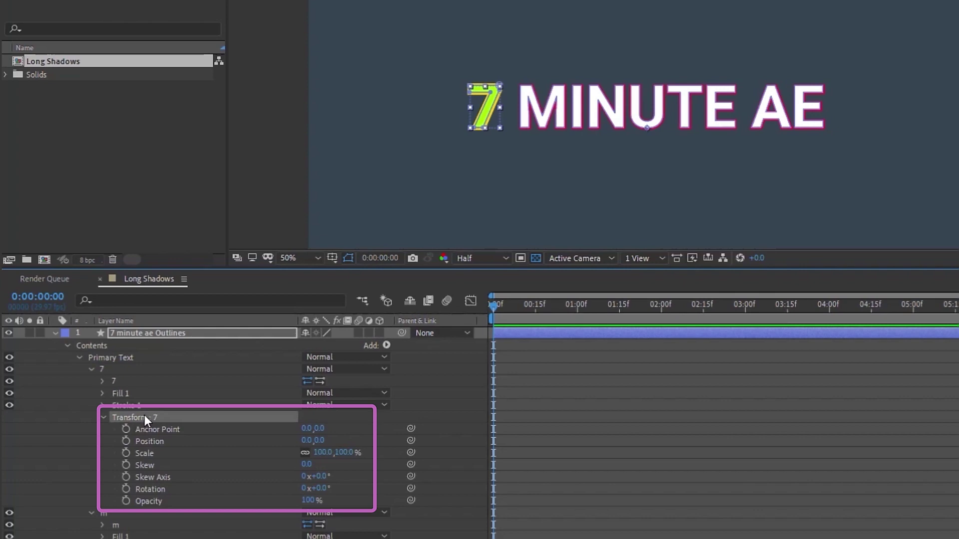
scroll(145, 415, "down", 2)
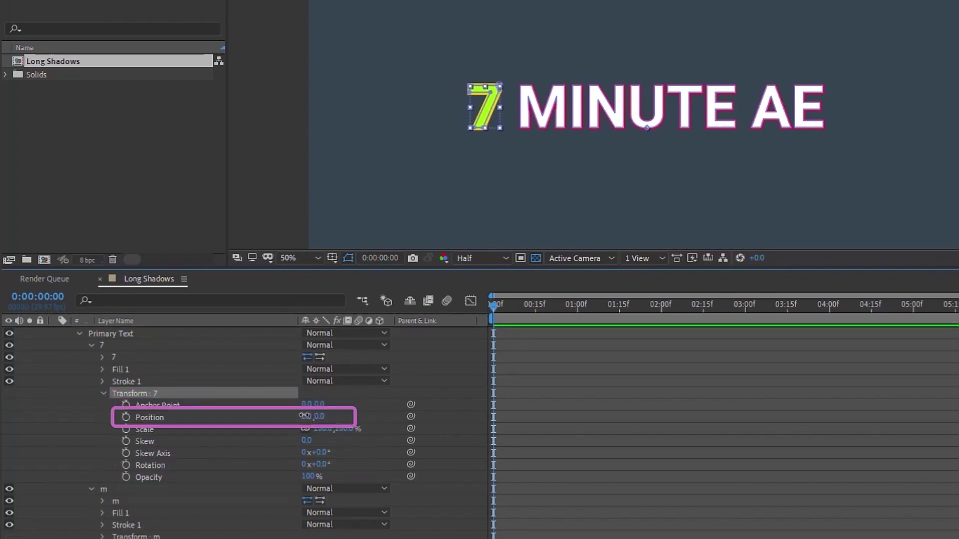
mouse_move(304, 416)
left_mouse_down()
mouse_move(204, 415)
mouse_move(371, 416)
mouse_move(227, 400)
mouse_move(306, 405)
left_mouse_up()
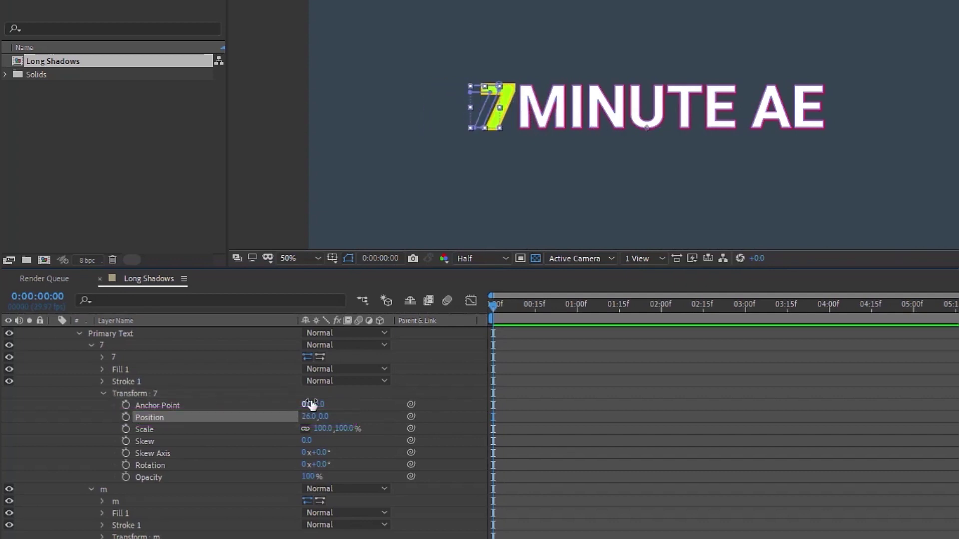
key("ctrl+z")
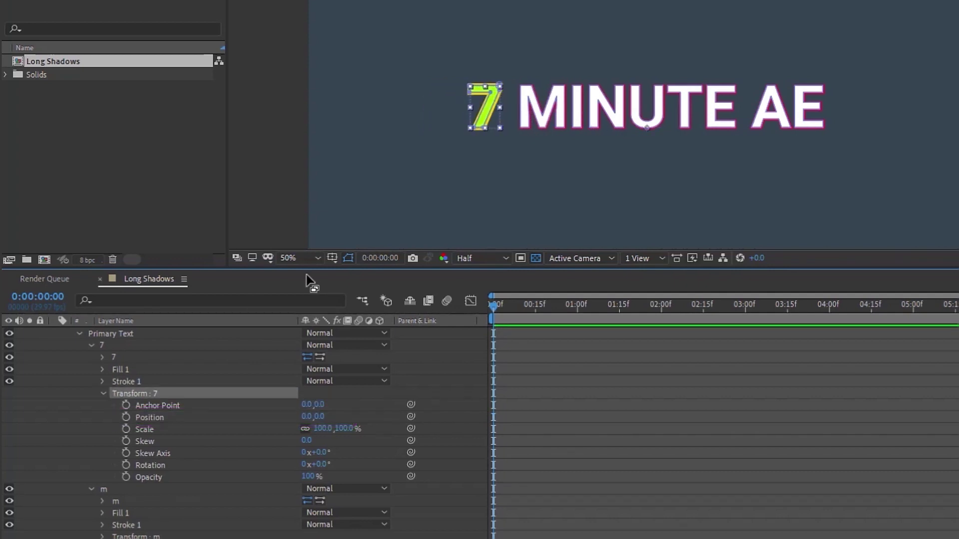
left_click(90, 346)
left_click(107, 374)
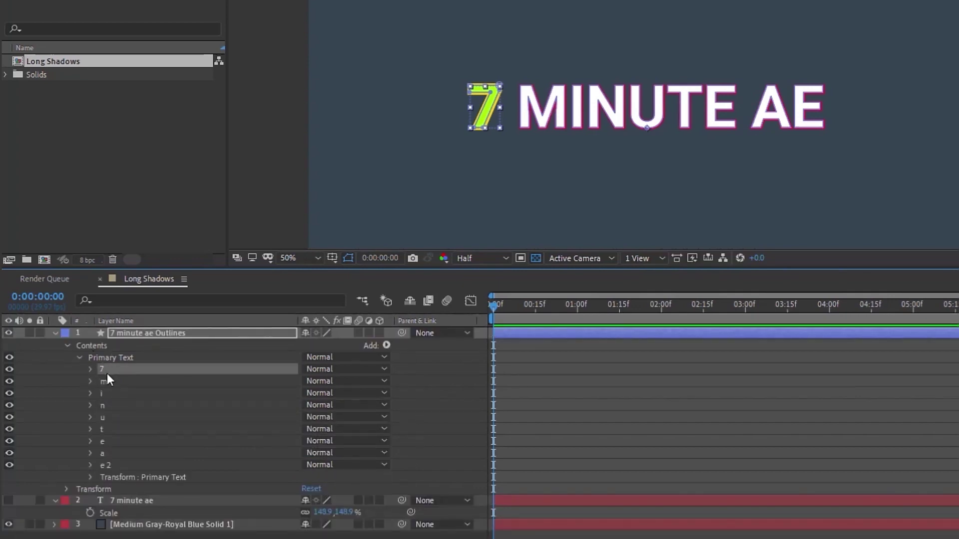
Step: Select all nine letter groups and filter the timeline for 'stroke'
left_click(107, 467, "shift")
left_click(120, 301)
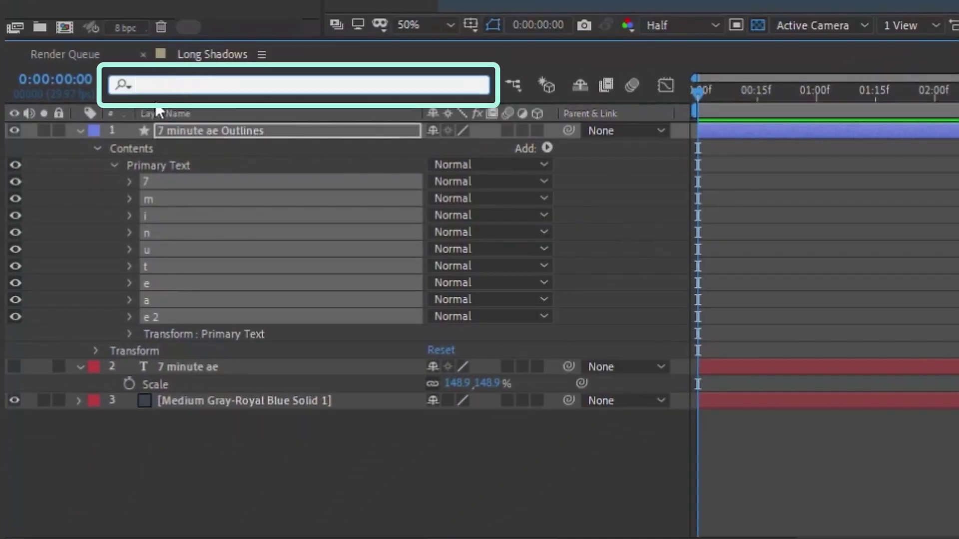
type("stroke")
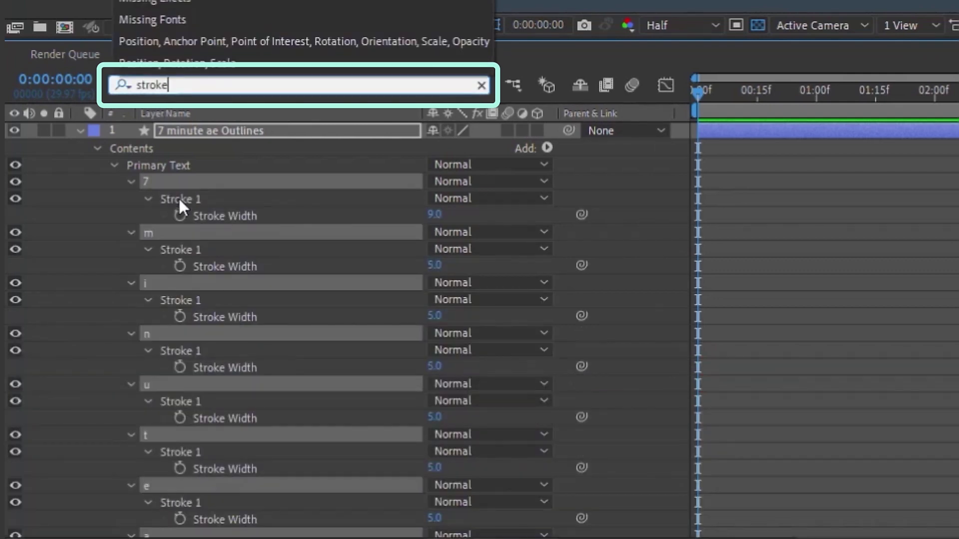
Step: Delete Stroke 1 from all nine letters: 7, m, i, n, u, t, e, a, e 2
left_click(179, 198)
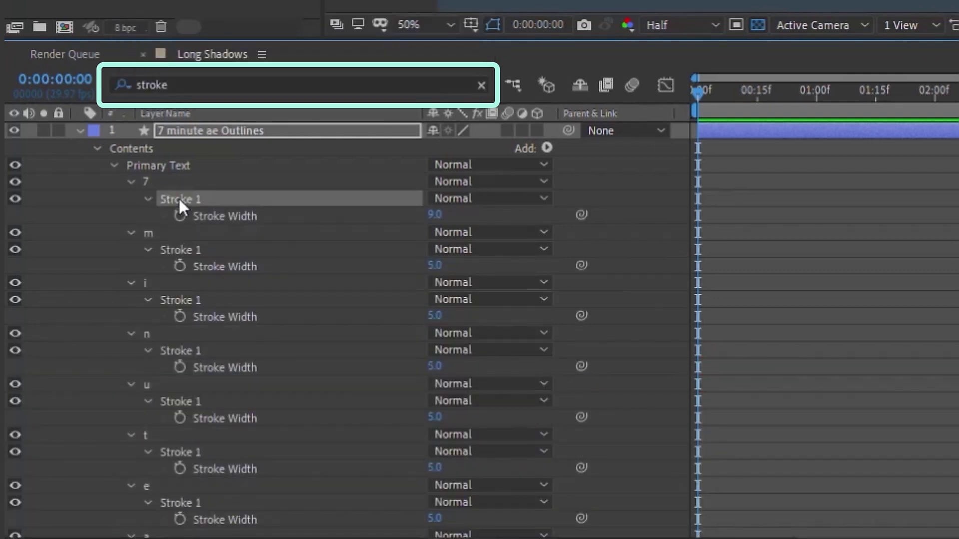
left_click(182, 249, "ctrl")
left_click(177, 301, "ctrl")
left_click(175, 350, "ctrl")
left_click(177, 402, "ctrl")
left_click(179, 452, "ctrl")
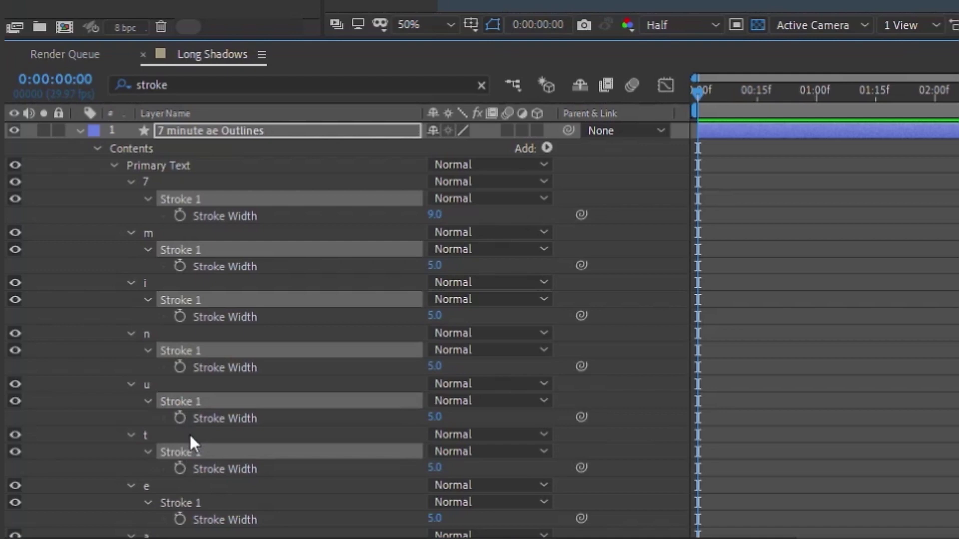
scroll(190, 437, "down", 3)
left_click(180, 360, "ctrl")
left_click(179, 411, "ctrl")
left_click(179, 461, "ctrl")
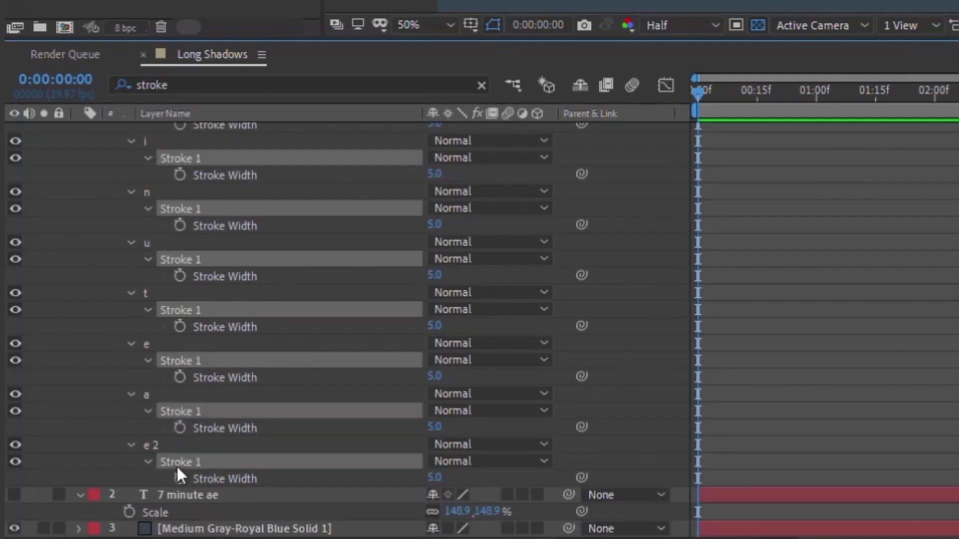
key("Delete")
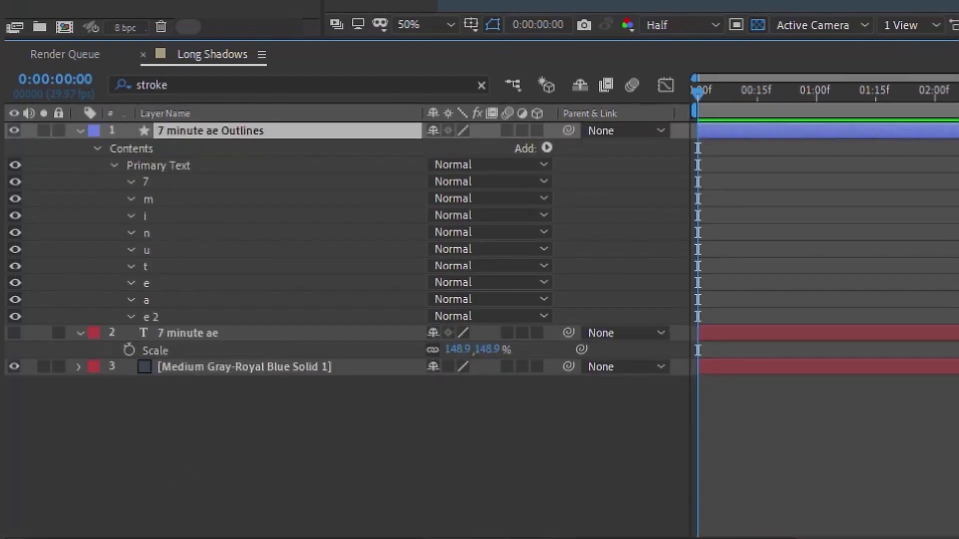
Step: Reselect all letter groups and change the timeline filter to 'fill'
left_click(147, 181)
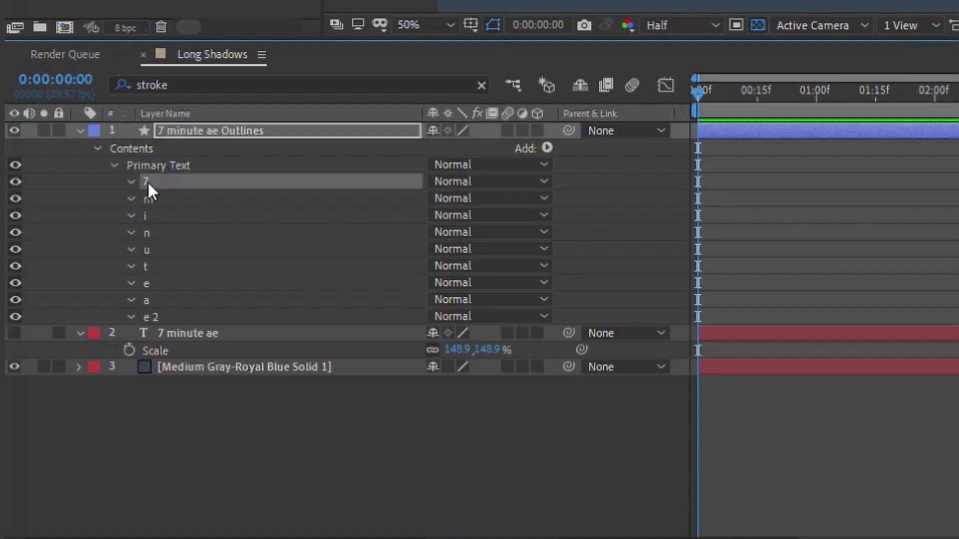
left_click(150, 320, "shift")
double_click(176, 85)
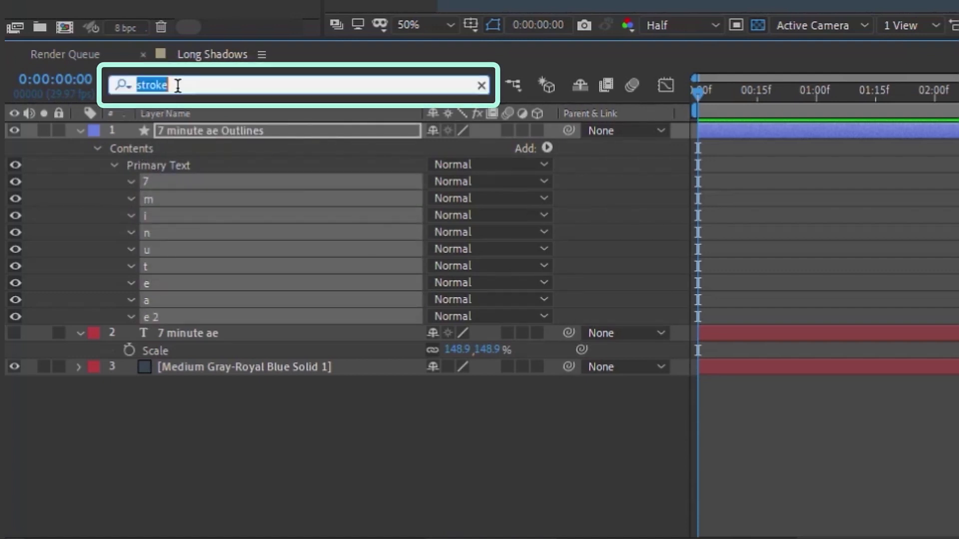
type("fill")
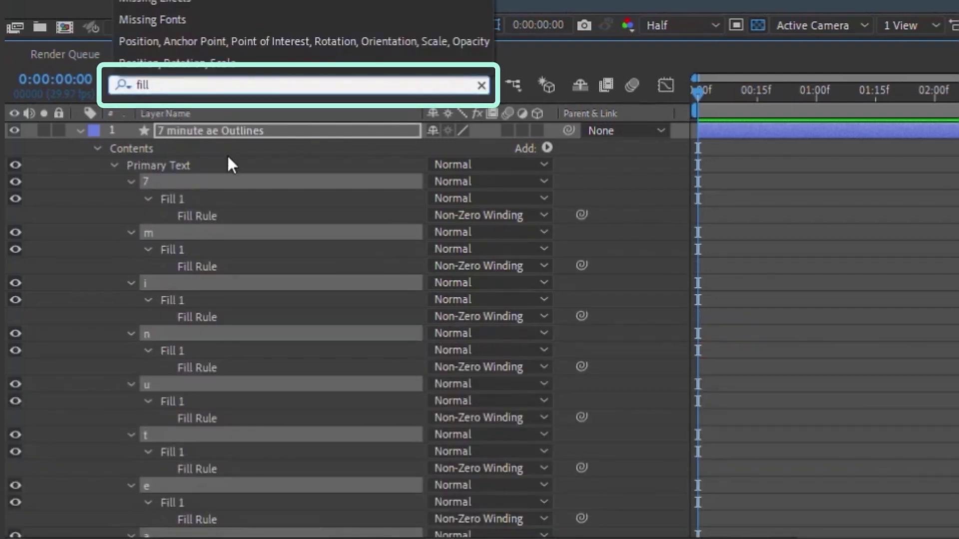
key("Return")
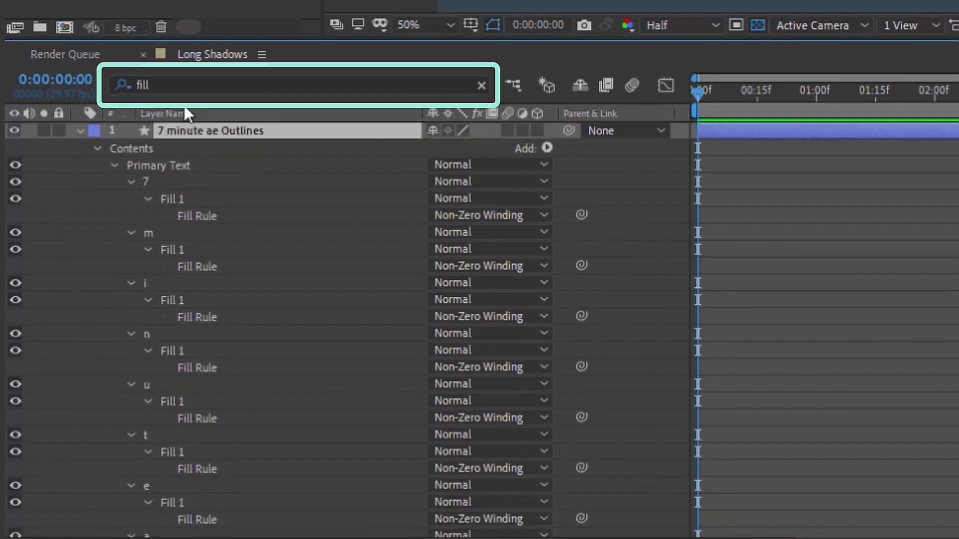
Step: Clear the filter and set the 7's Fill 1 colour to near-white FEFFFB
double_click(142, 85)
key("BackSpace")
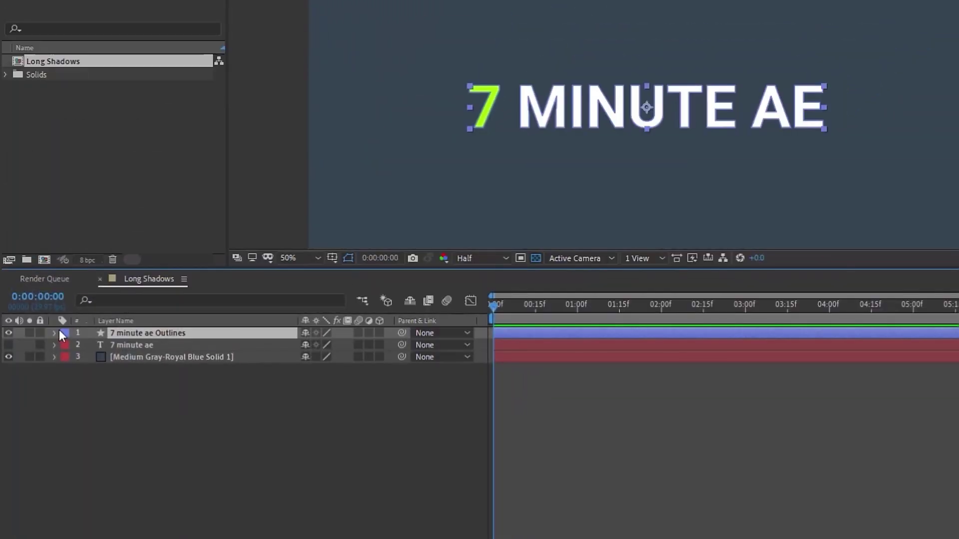
left_click(66, 347)
left_click(79, 358)
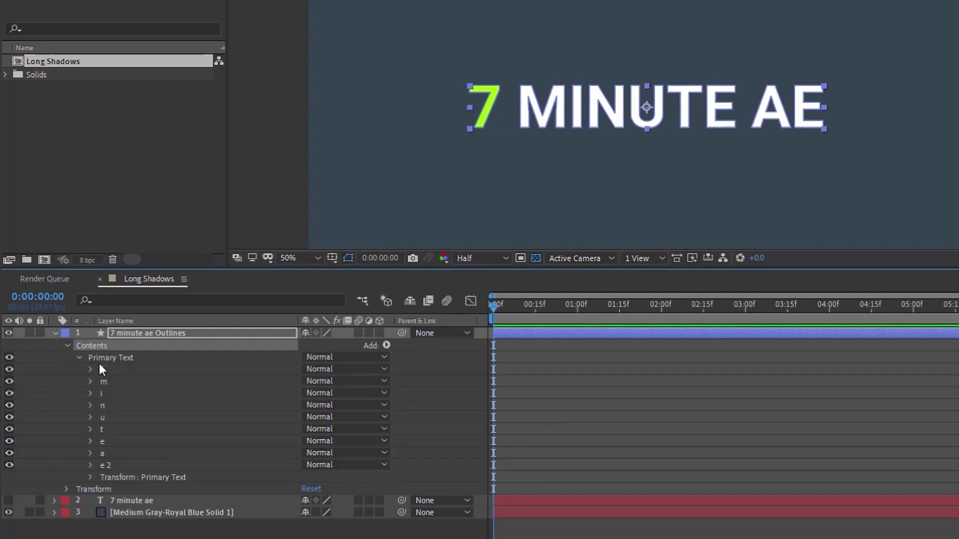
left_click(90, 369)
left_click(102, 394)
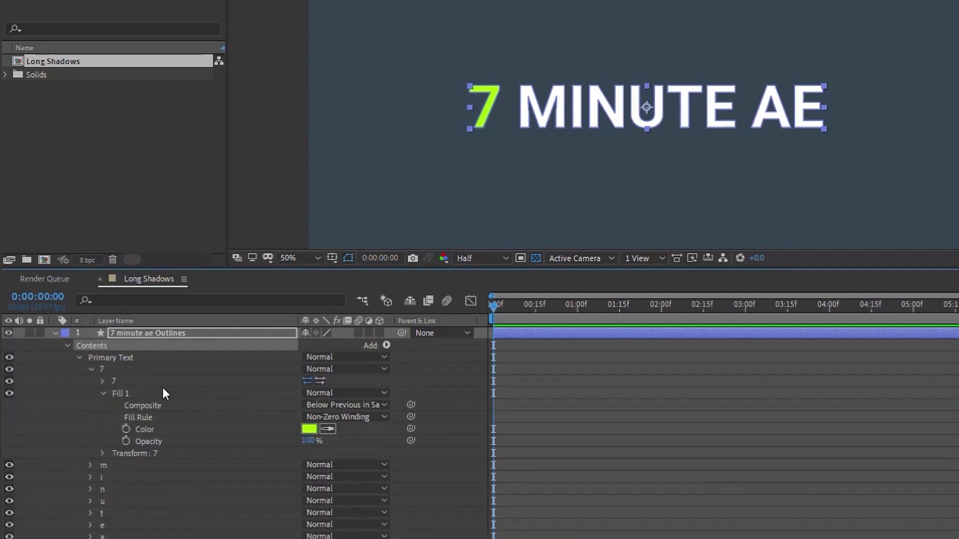
left_click(309, 429)
left_click(583, 49)
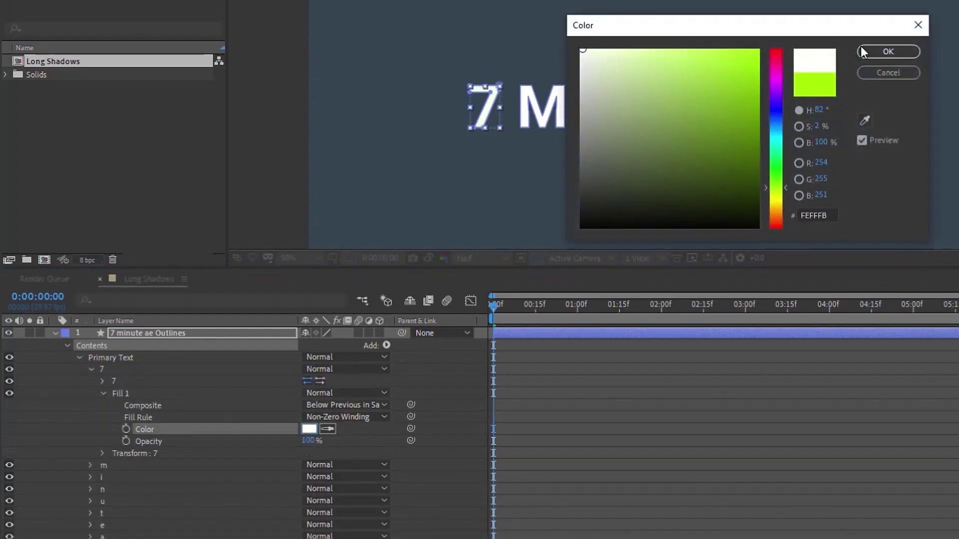
left_click(888, 52)
Step: Add a new shared Fill to the Primary Text group
left_click(90, 369)
left_click(106, 357)
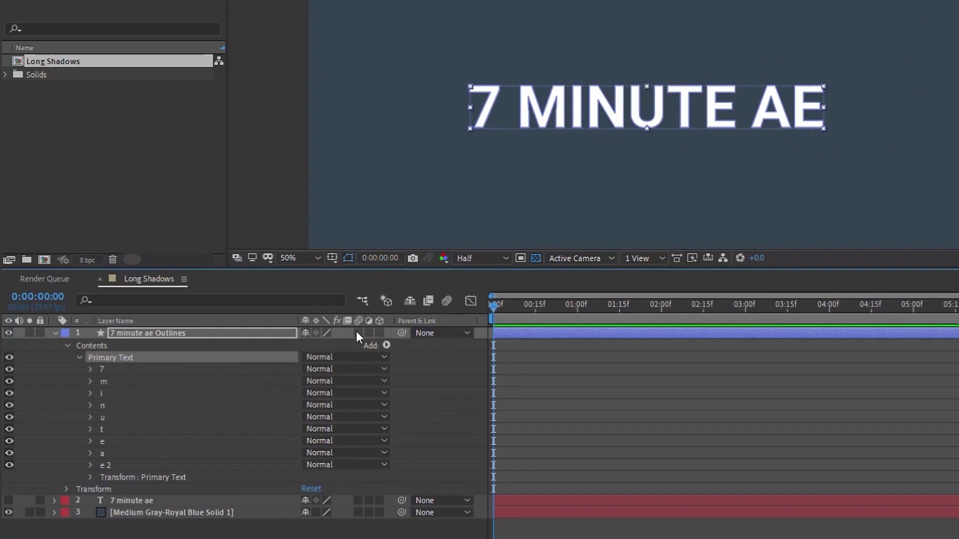
left_click(387, 345)
left_click(423, 124)
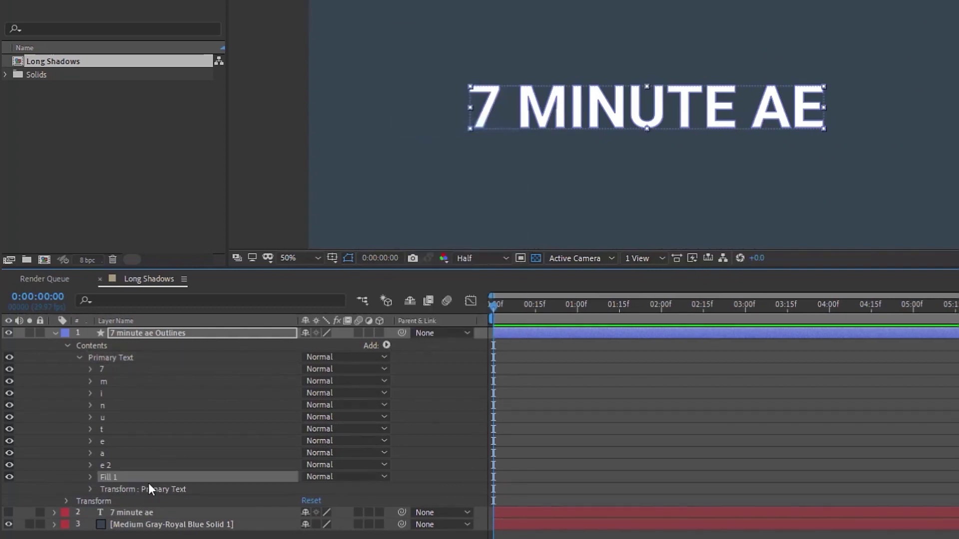
Step: Check the 7's fill, then select all letter groups and filter for 'fill'
left_click(102, 370)
left_click(90, 370)
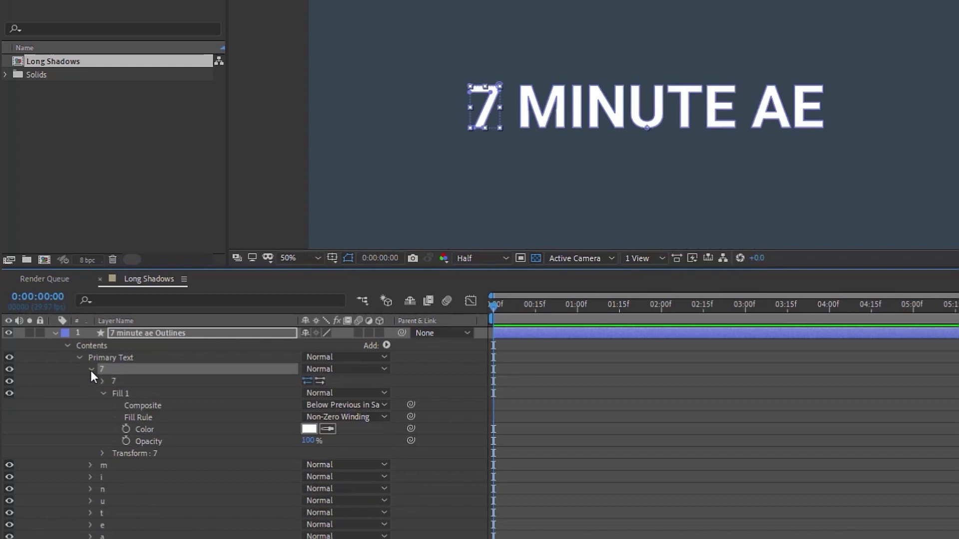
left_click(91, 370)
left_click(103, 455, "shift")
key("ctrl+f")
type("fill")
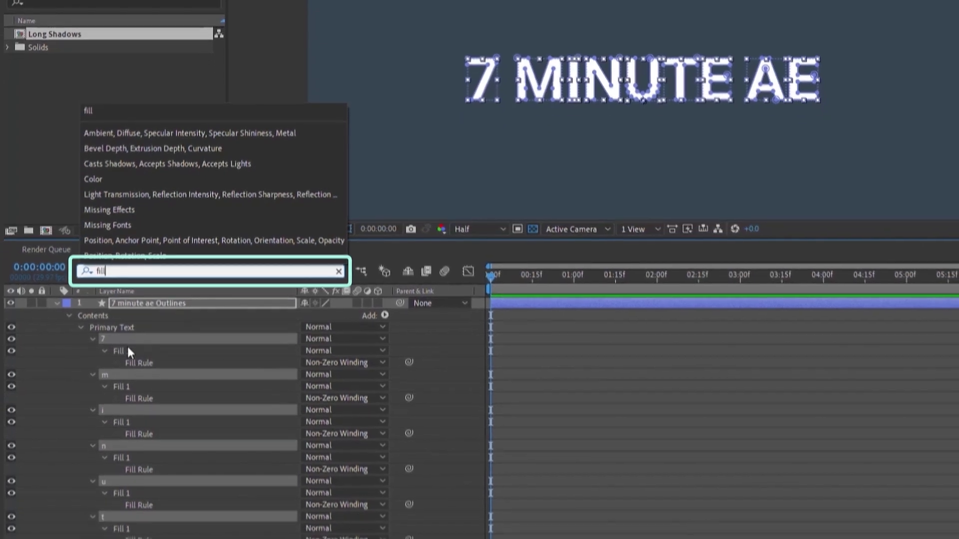
Step: Delete the individual Fill 1 of each letter group
left_click(122, 381)
left_click(121, 417, "ctrl")
left_click(118, 453, "ctrl")
left_click(119, 489, "ctrl")
left_click(117, 439, "ctrl")
left_click(120, 475, "ctrl")
scroll(122, 505, "down", 3)
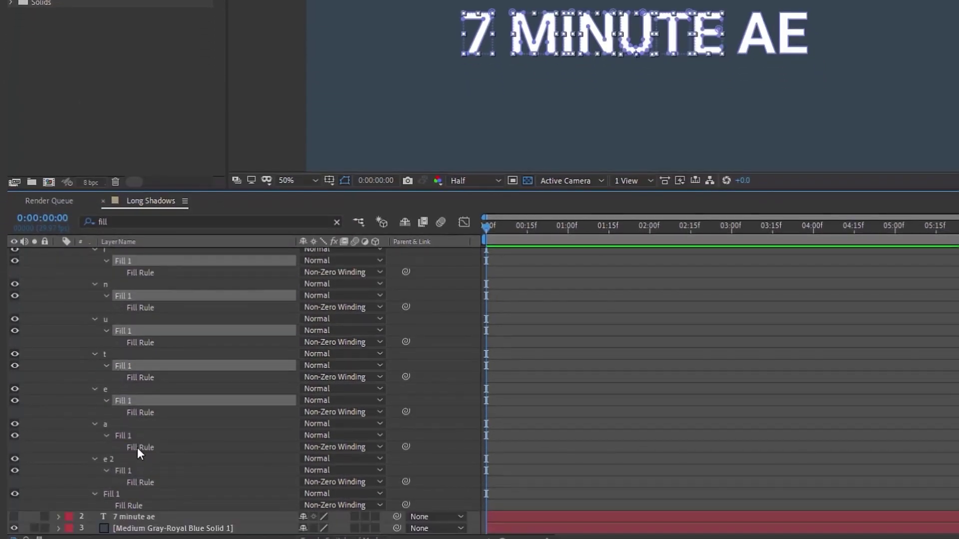
left_click(135, 436, "ctrl")
left_click(131, 470, "ctrl")
key("Delete")
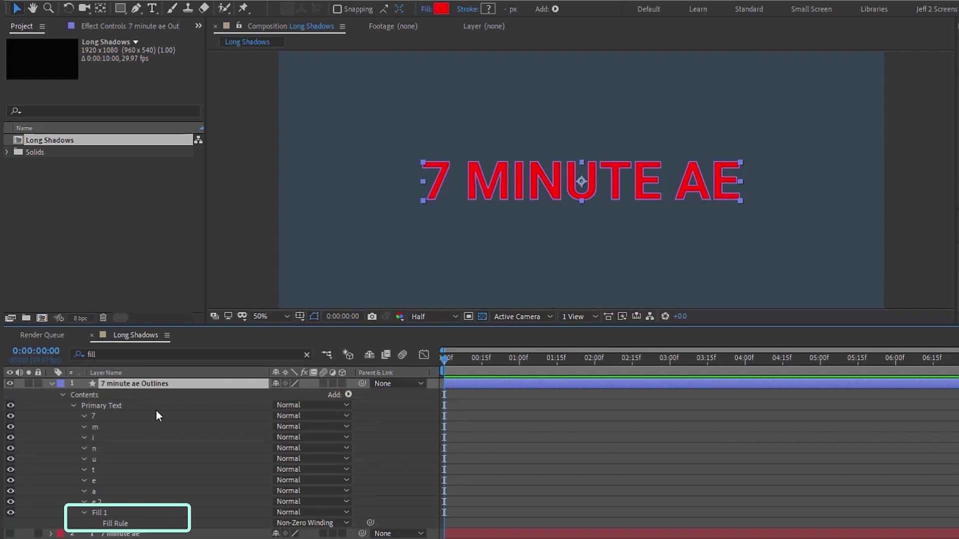
Step: Set Primary Text's shared Fill 1 colour to light blue
left_click(99, 512)
left_click(441, 9)
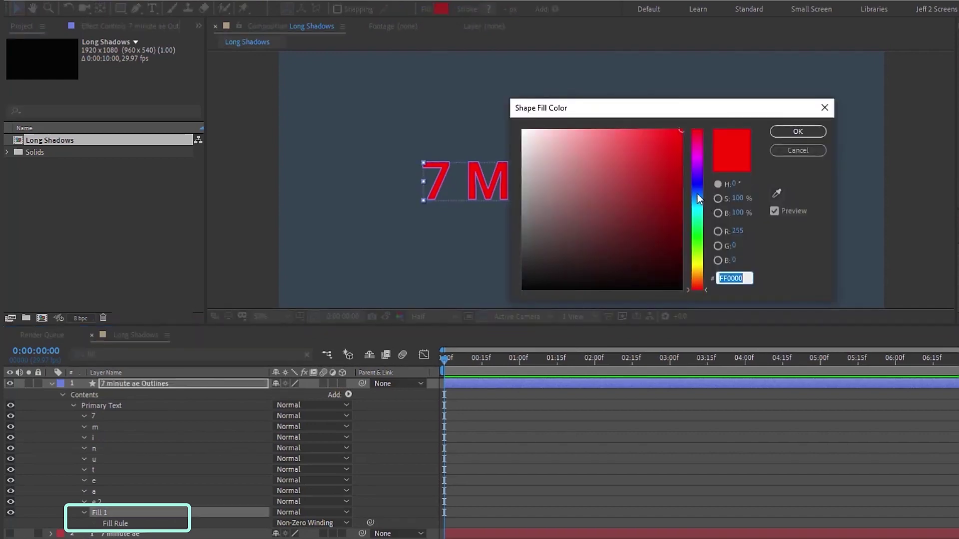
left_click_drag(698, 199, 697, 206)
left_click_drag(659, 130, 643, 130)
left_click(773, 129)
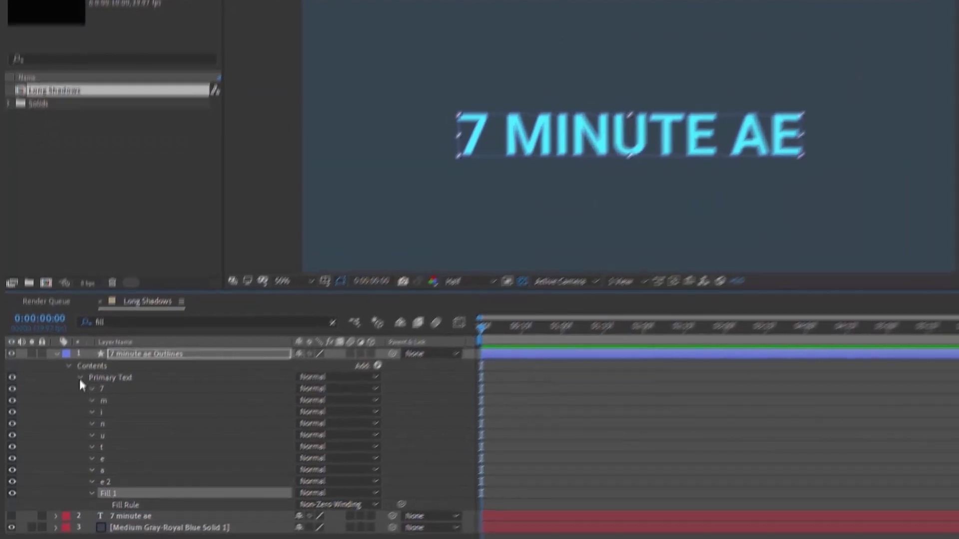
left_click(74, 406)
Step: Duplicate the Primary Text group, keeping the duplicate named Primary Text
left_click(141, 278)
key("ctrl+d")
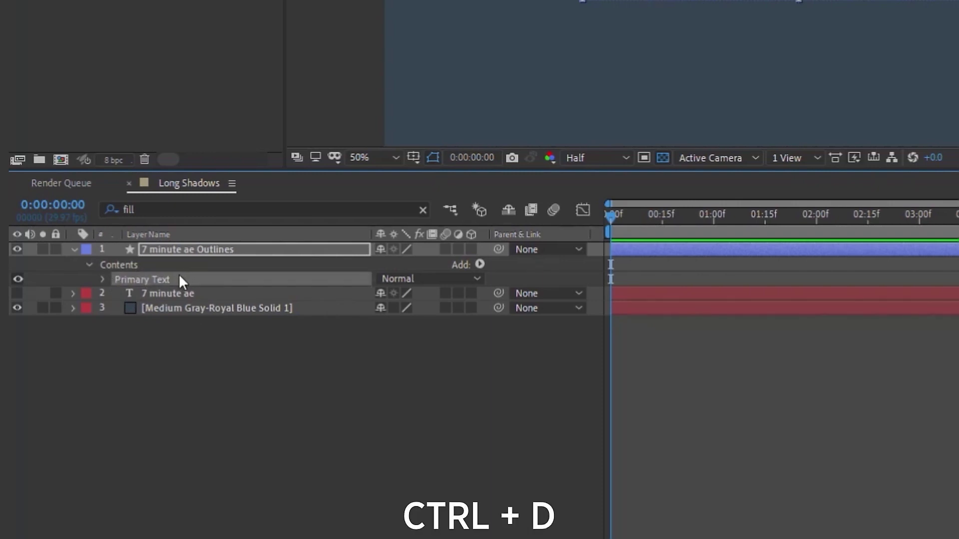
key("Return")
key("BackSpace")
key("BackSpace")
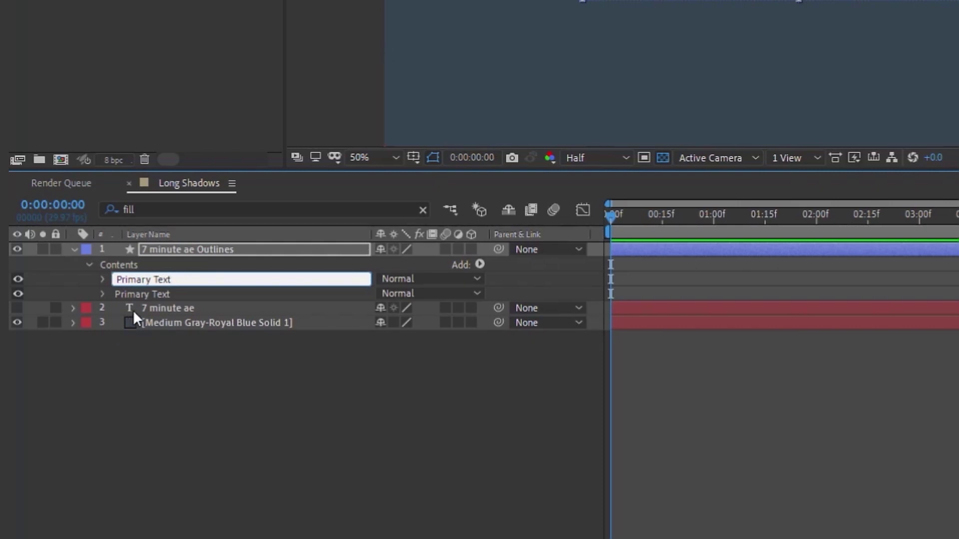
Step: Rename the second group 'Long Shadows' and expand its contents
left_click(142, 298)
key("Return")
type("Long Shadows")
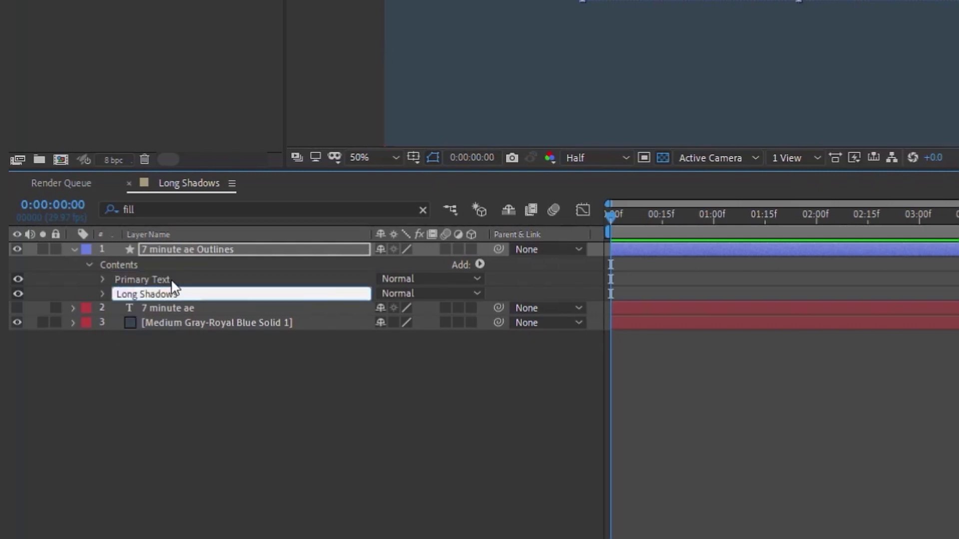
key("Return")
left_click(103, 295)
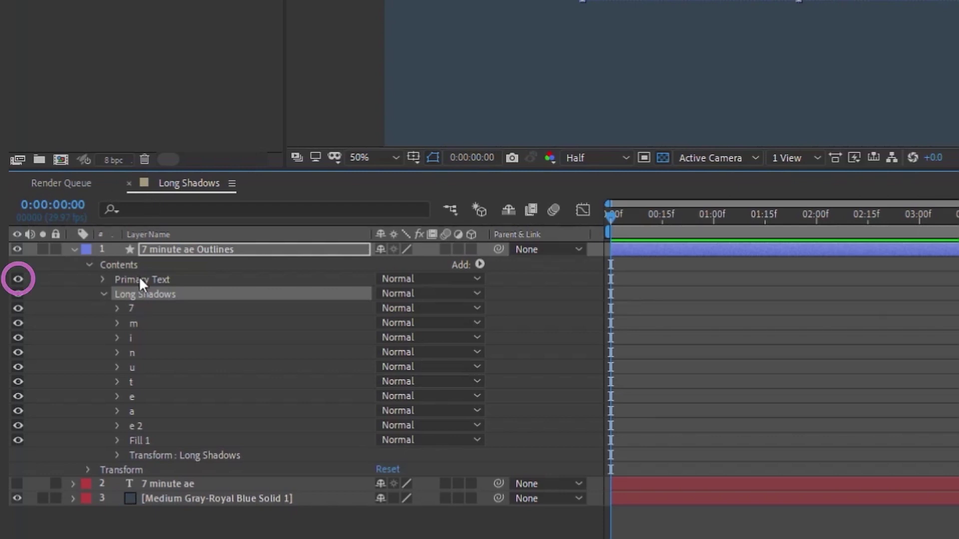
Step: With Primary Text hidden, set the Long Shadows Fill 1 colour to black 000000
left_click(141, 279)
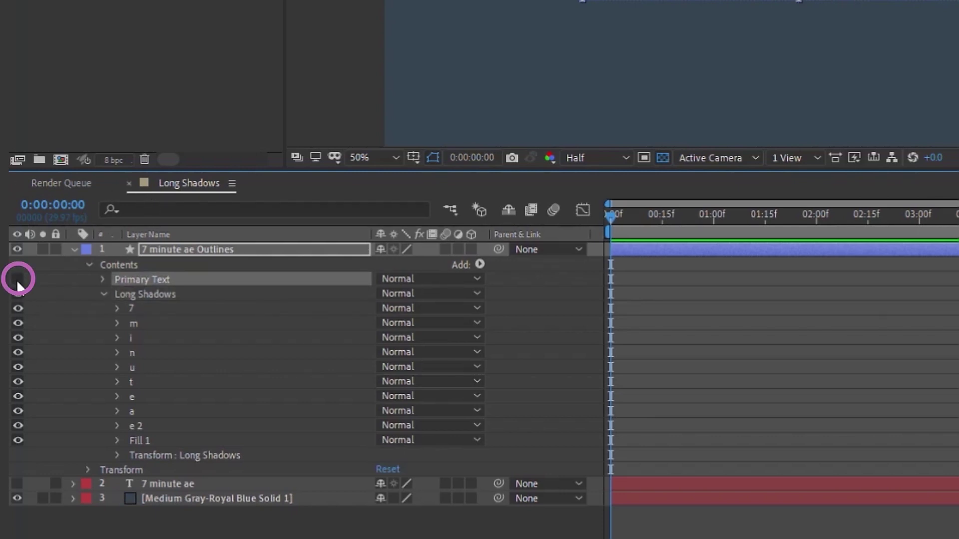
left_click(18, 279)
left_click(118, 441)
left_click(140, 440)
left_click(387, 482)
left_click(638, 227)
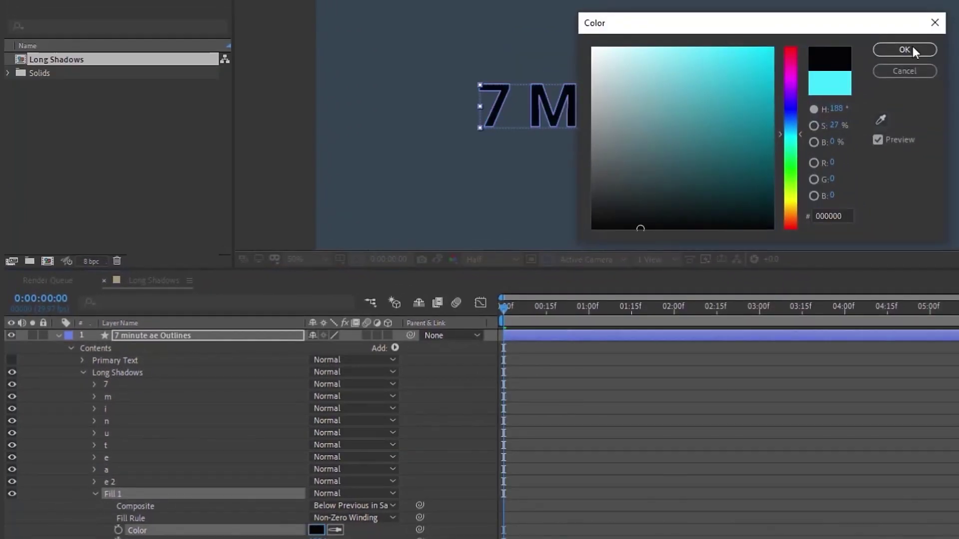
left_click(917, 50)
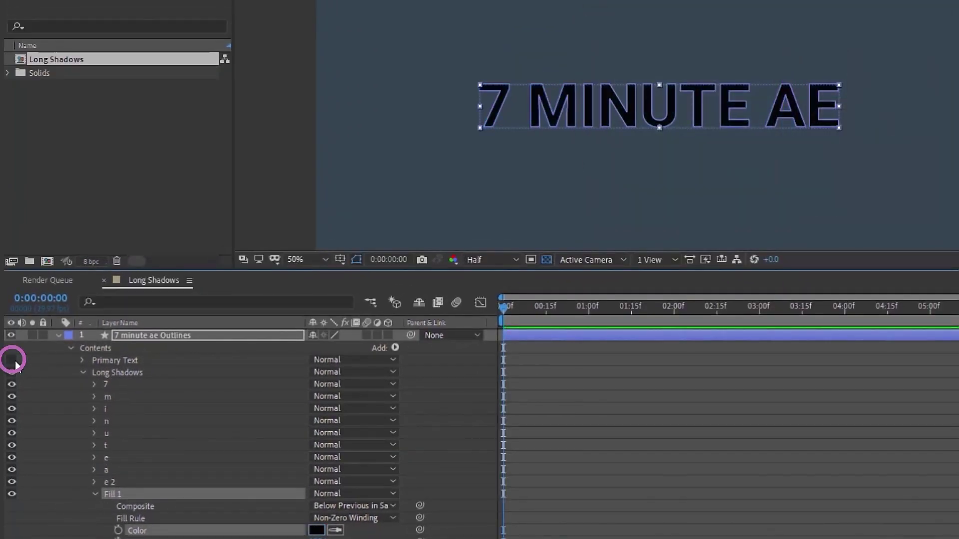
Step: Toggle Primary Text's visibility to compare, leaving it visible
left_click(12, 360)
left_click(12, 360)
left_click(12, 361)
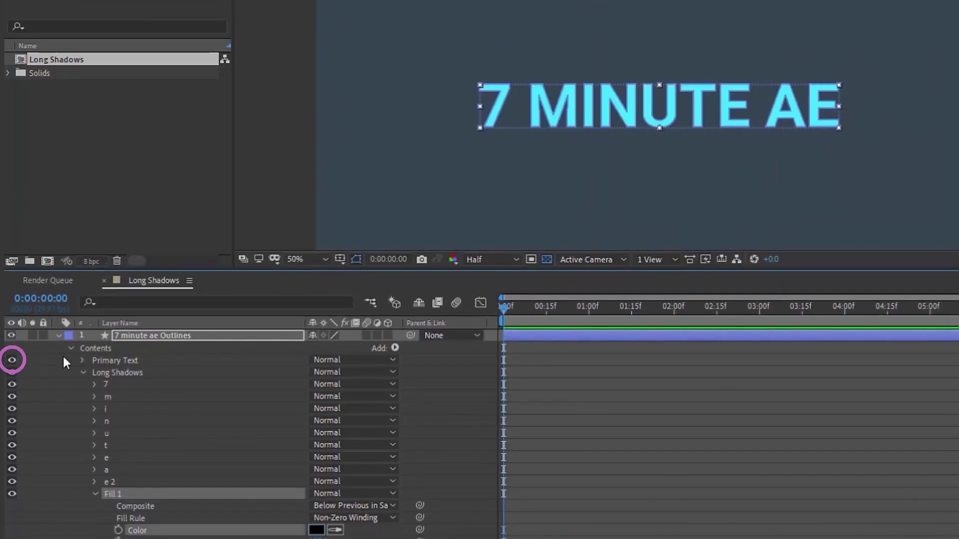
Step: Add Repeater 1 to the Long Shadows group and expand its Transform: Repeater 1 settings
left_click(95, 494)
left_click(395, 348)
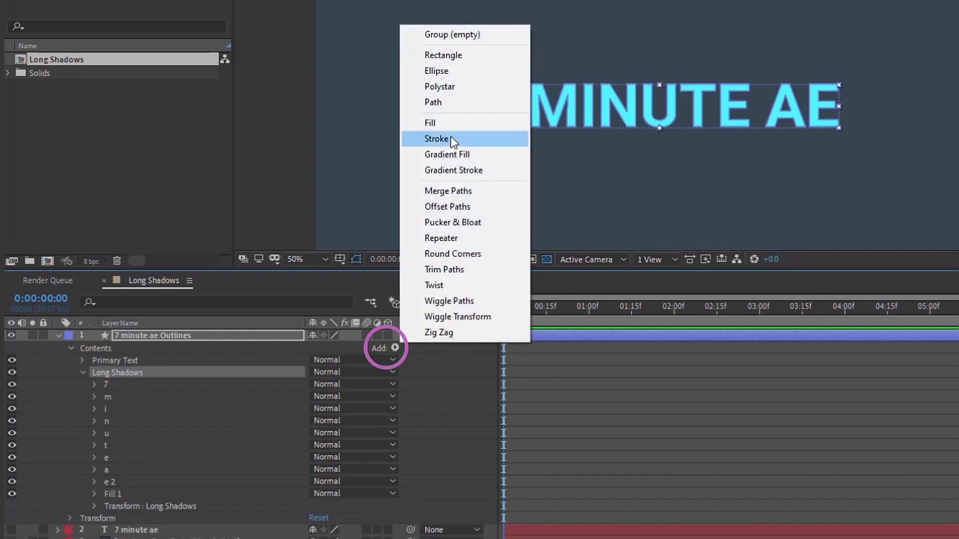
left_click(499, 239)
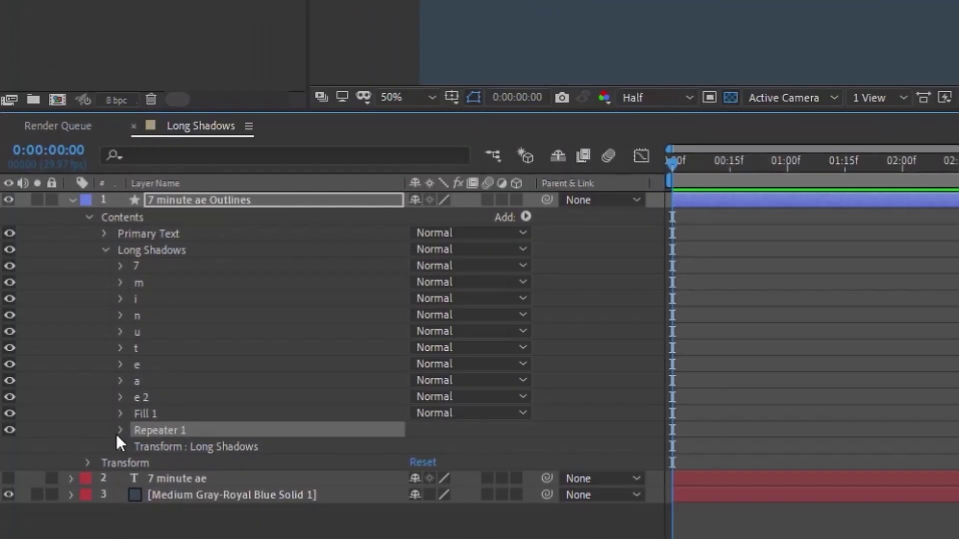
left_click(116, 432)
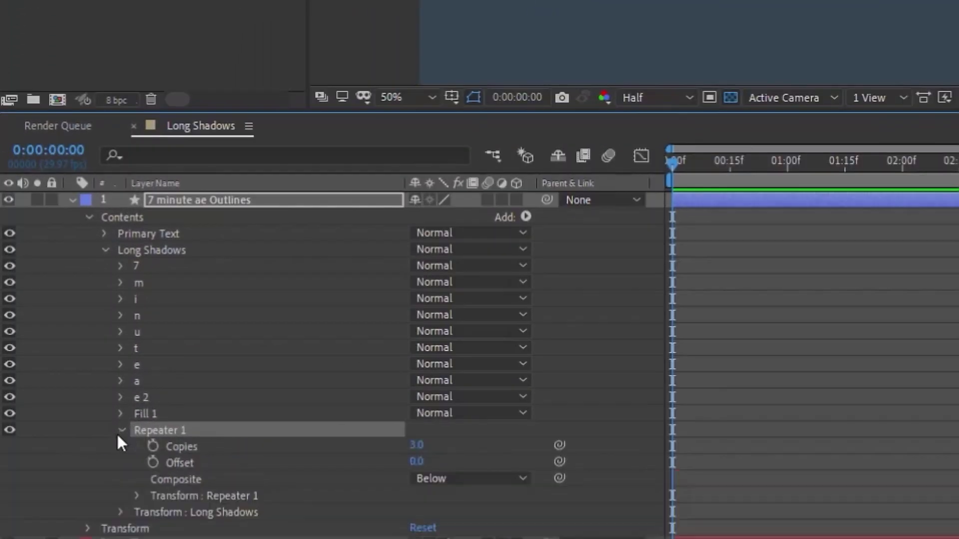
left_click(136, 496)
scroll(134, 494, "down", 2)
scroll(469, 411, "up", 3)
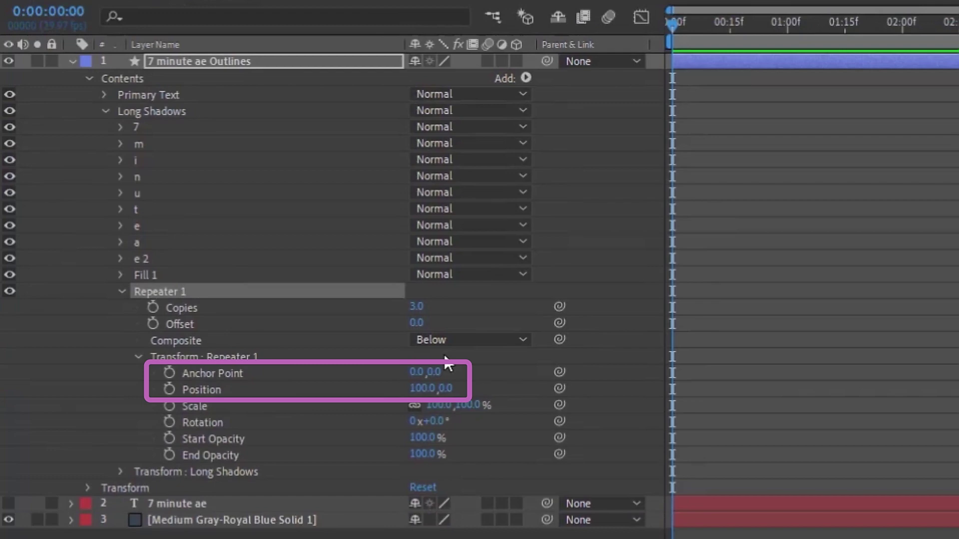
Step: Reset the repeater's horizontal Position offset to 0
left_click(417, 389)
type("0")
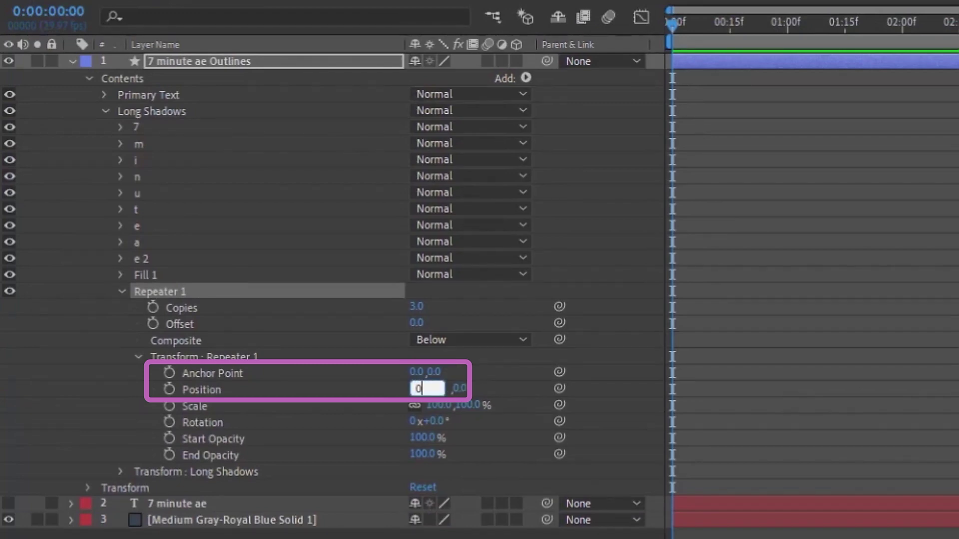
key("Return")
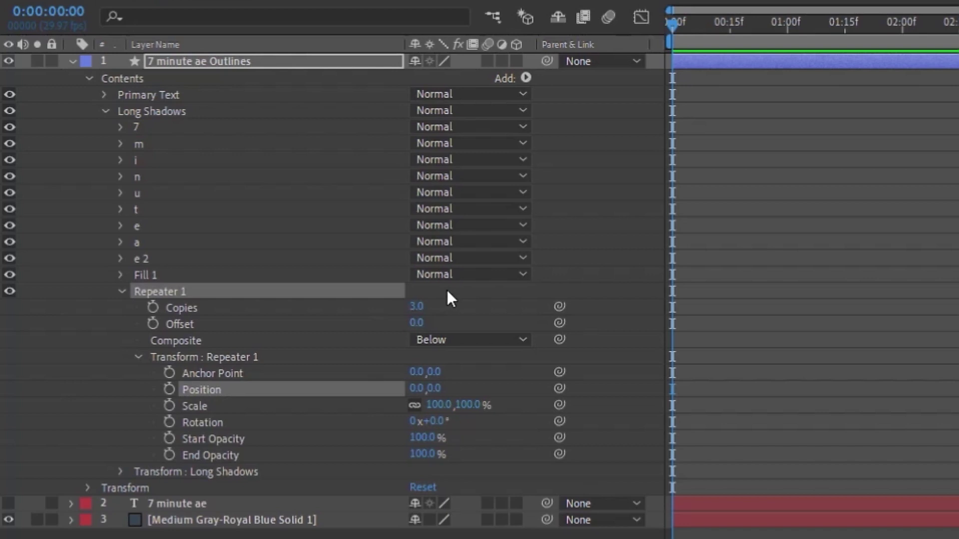
Step: Set the repeater to 35 copies and zoom the composition view to 100%
left_click(415, 307)
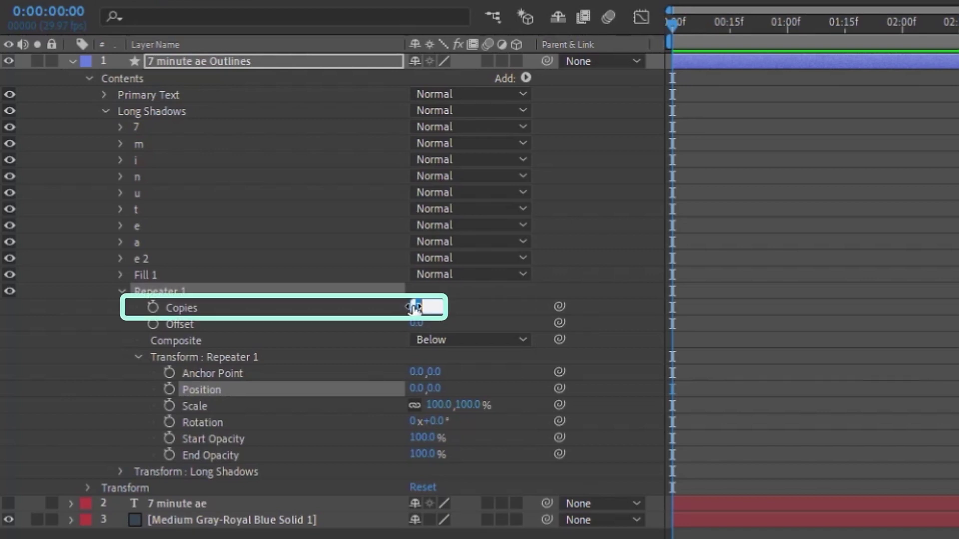
type("35")
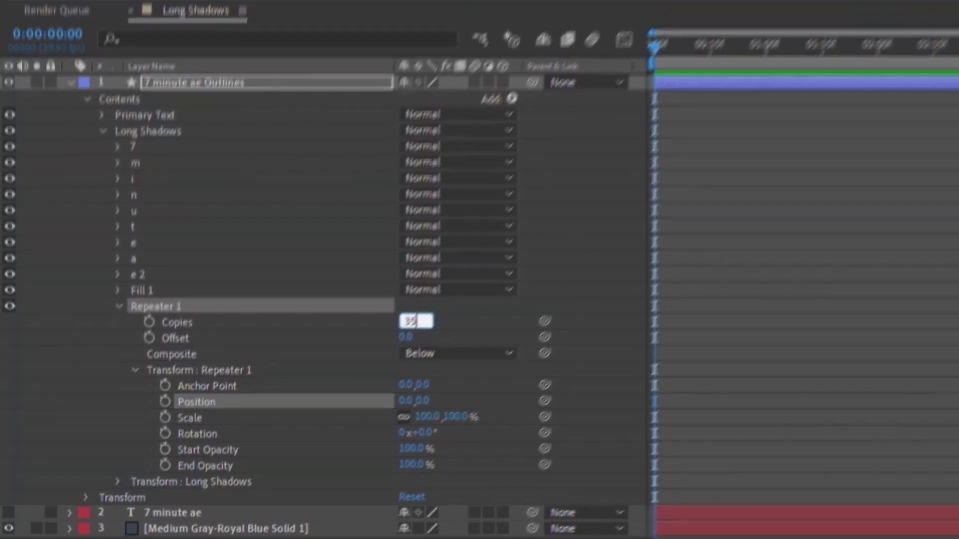
key("Return")
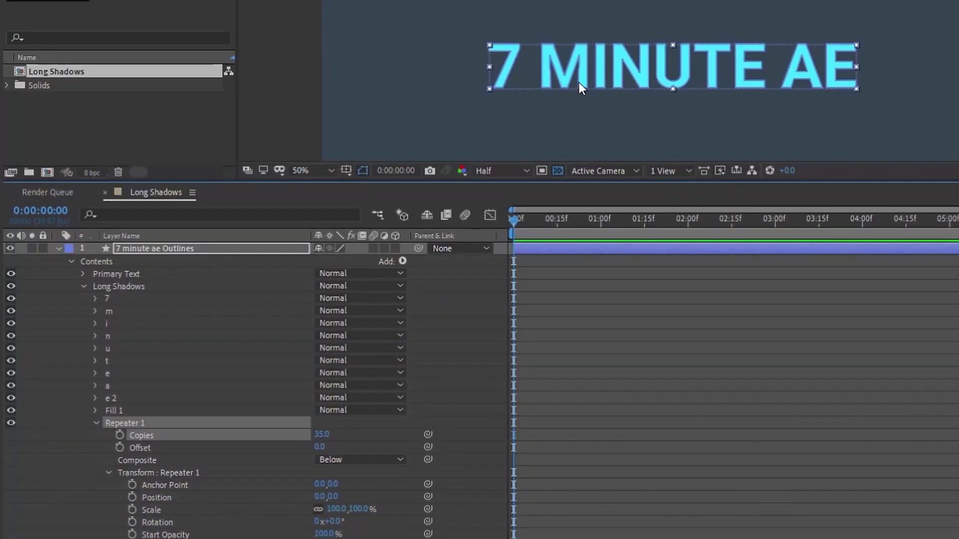
key("period")
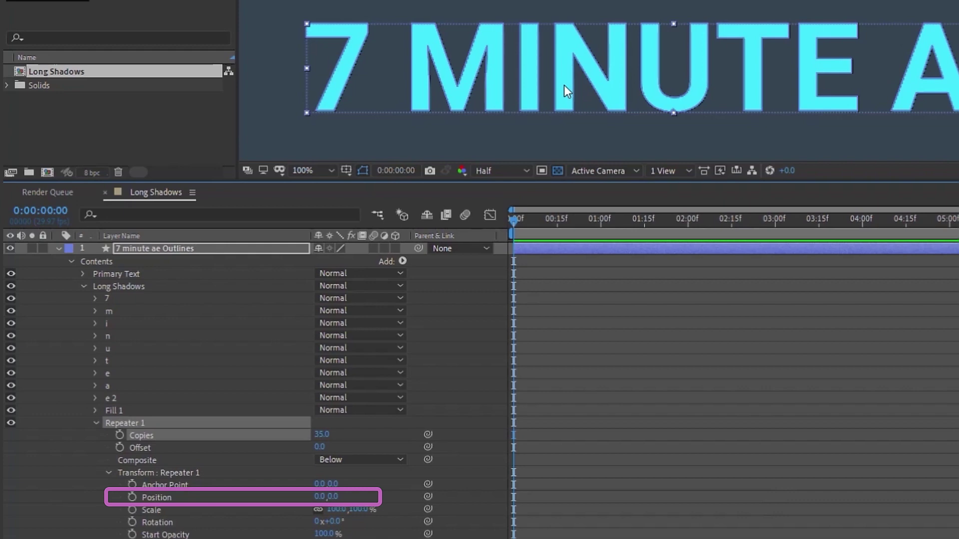
Step: Offset repeater copies by -0.1, 0.1 and raise Copies to 1257 for a long diagonal shadow
left_click(319, 496)
type("-0")
type(".1")
key("Return")
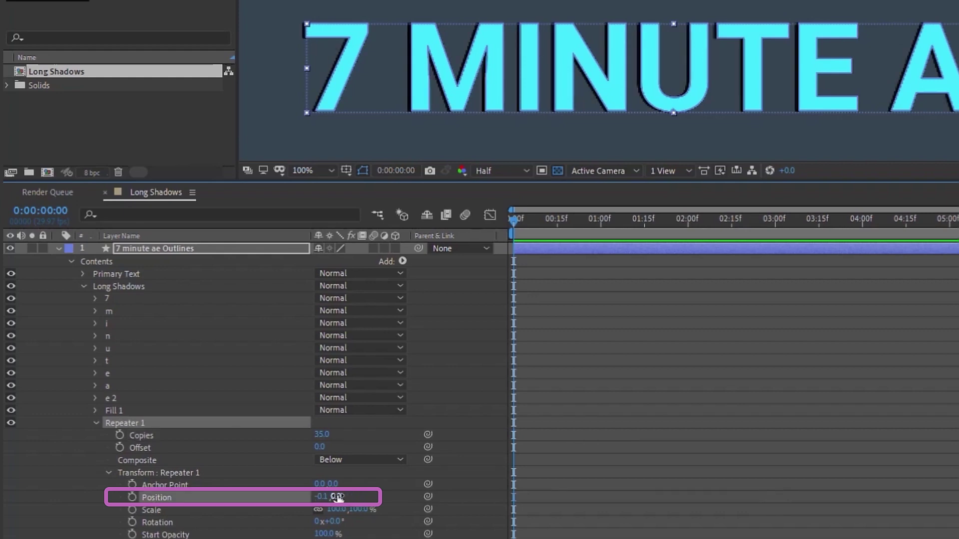
left_click_drag(337, 497, 339, 497)
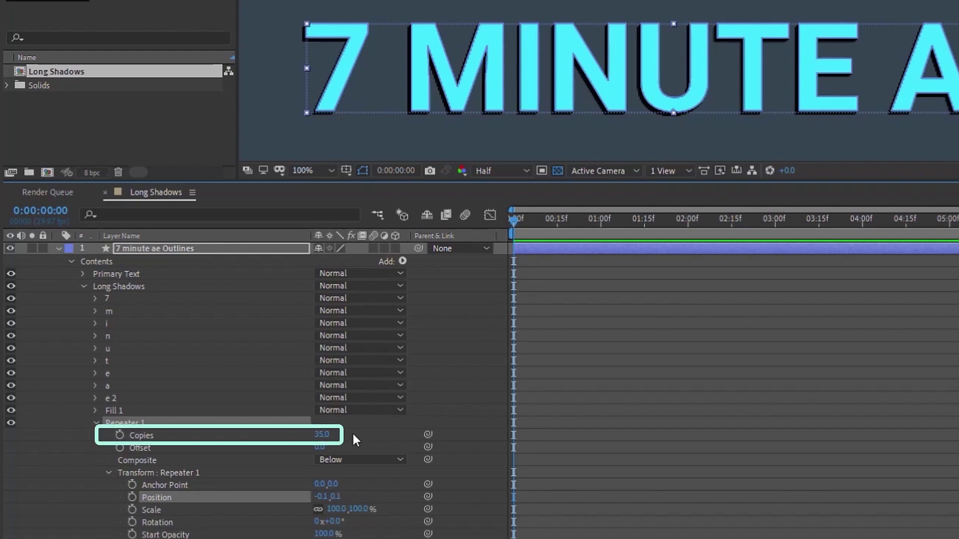
left_click_drag(322, 434, 711, 277)
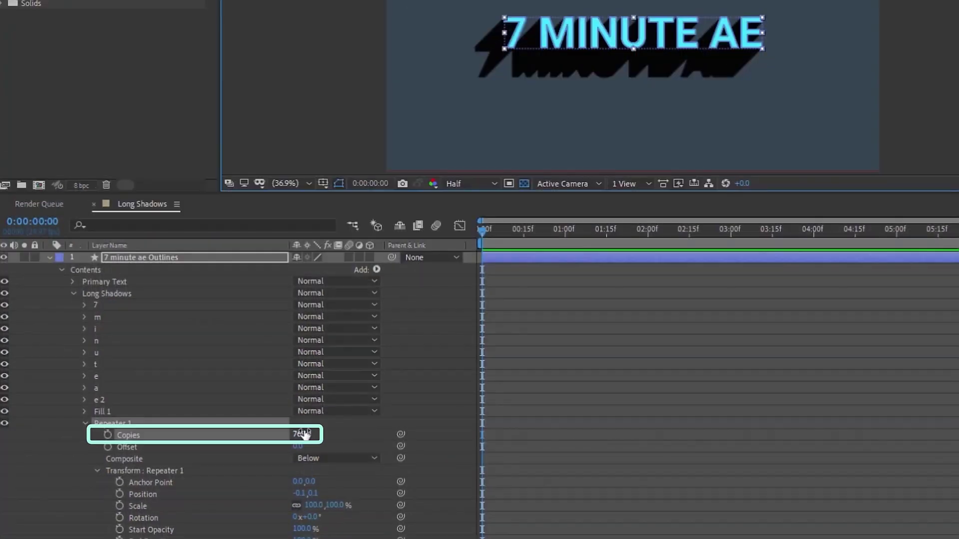
left_click_drag(323, 434, 578, 370)
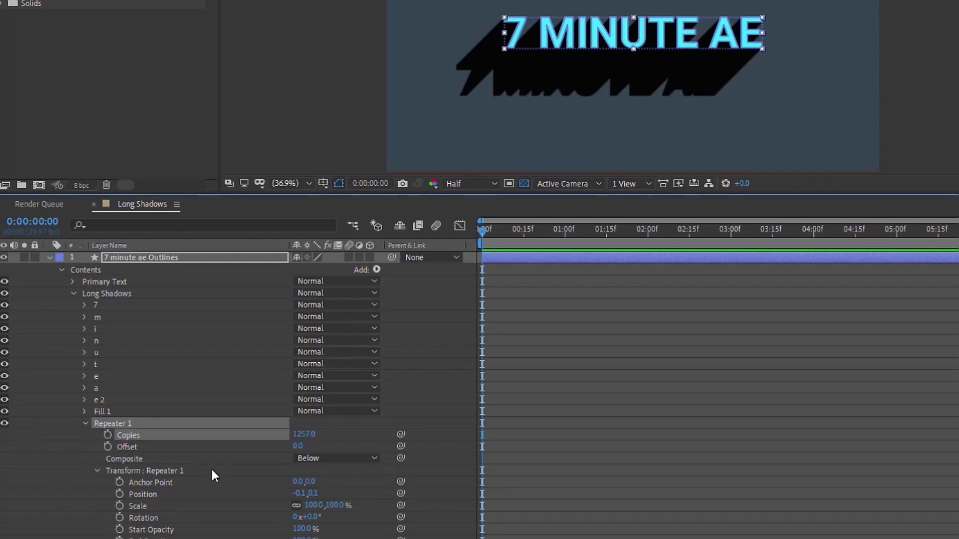
Step: Try Position X offsets of -0.2 and -0.1, then settle on 0.1, 0.1 so the shadow trails down-right
scroll(212, 469, "down", 3)
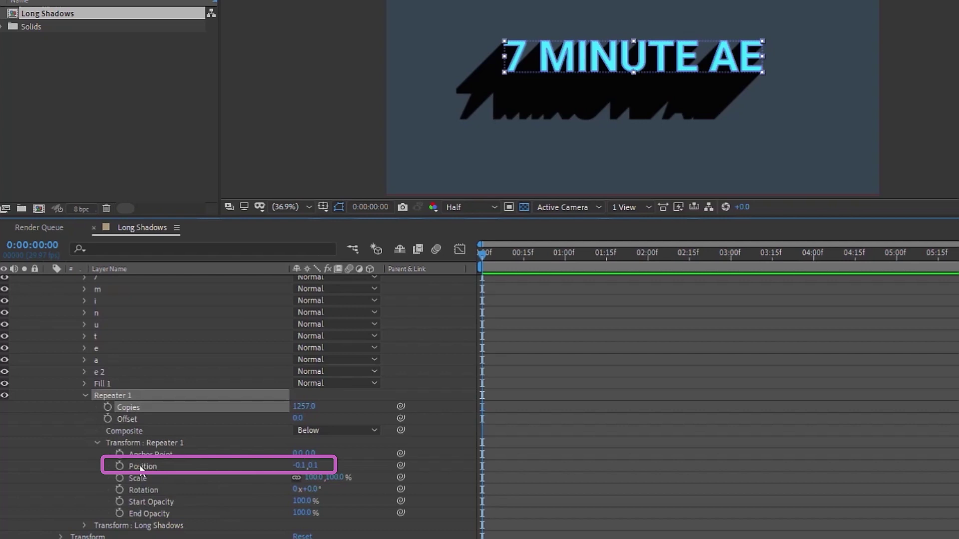
left_click(141, 466)
left_click(298, 465)
type("-2")
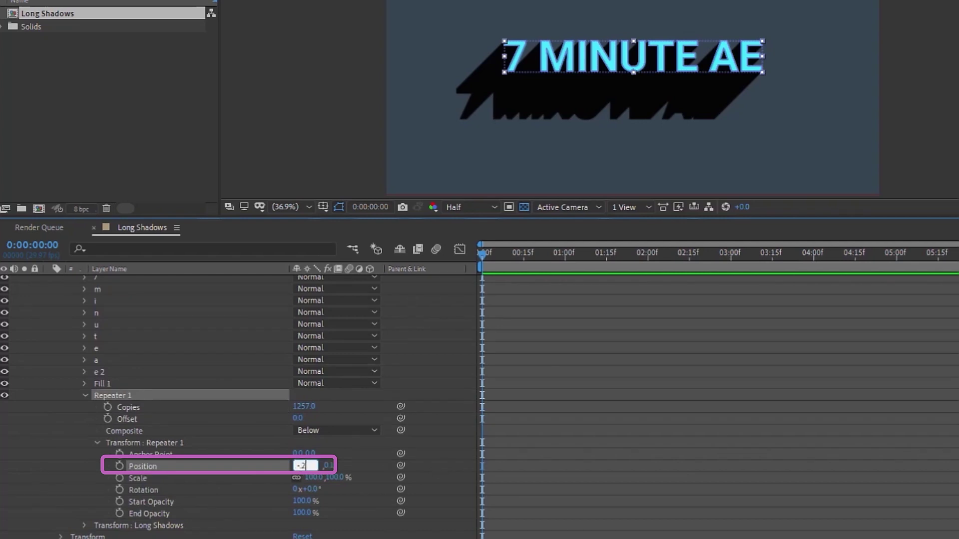
key("Return")
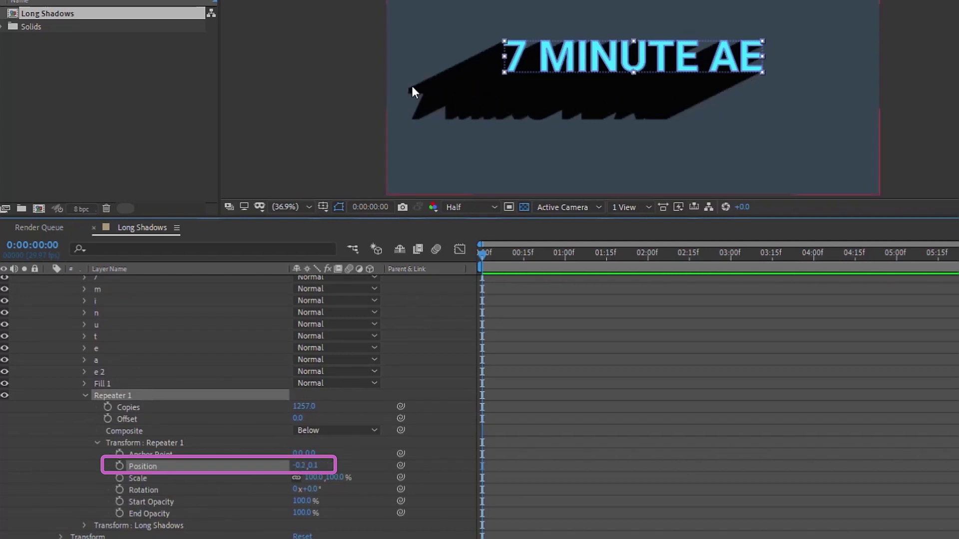
left_click(300, 465)
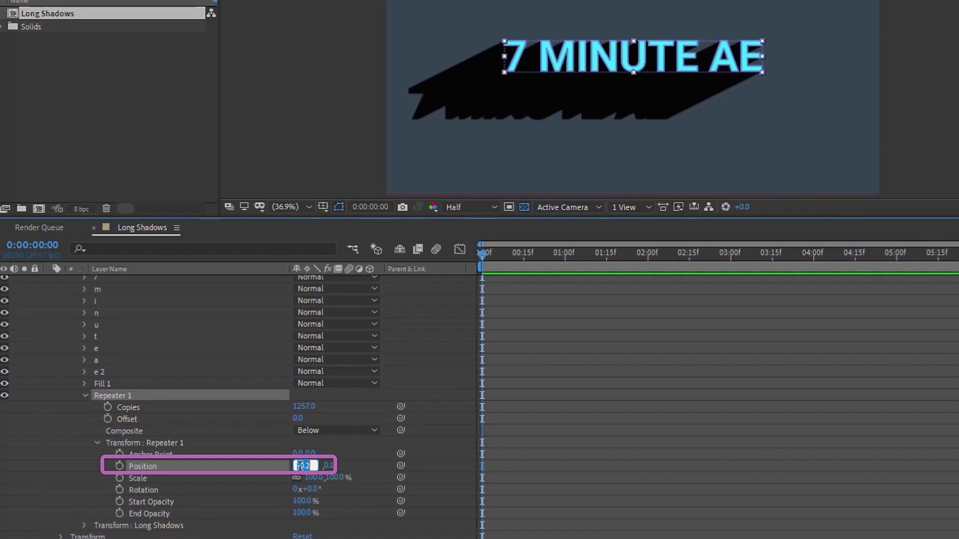
type("-0.1")
key("Return")
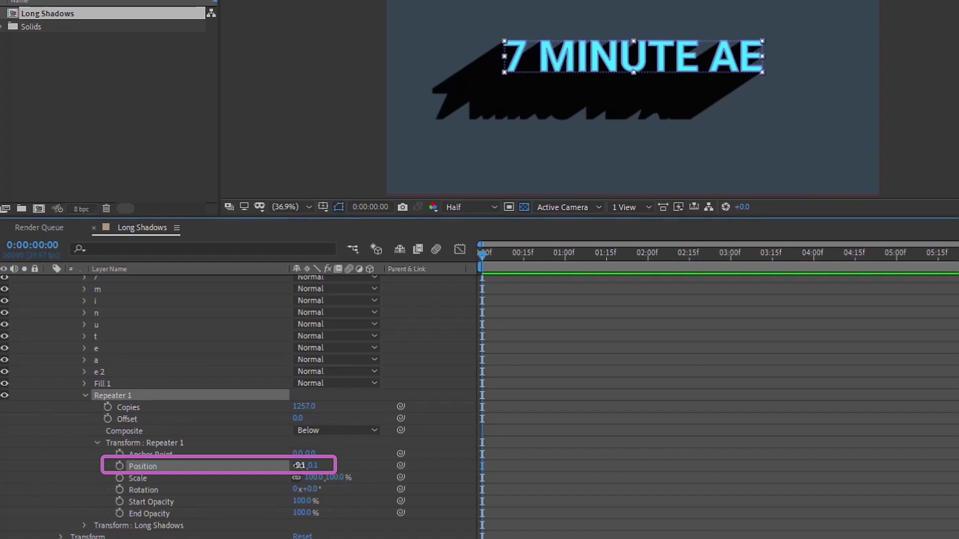
left_click(299, 465)
type(".15")
key("Return")
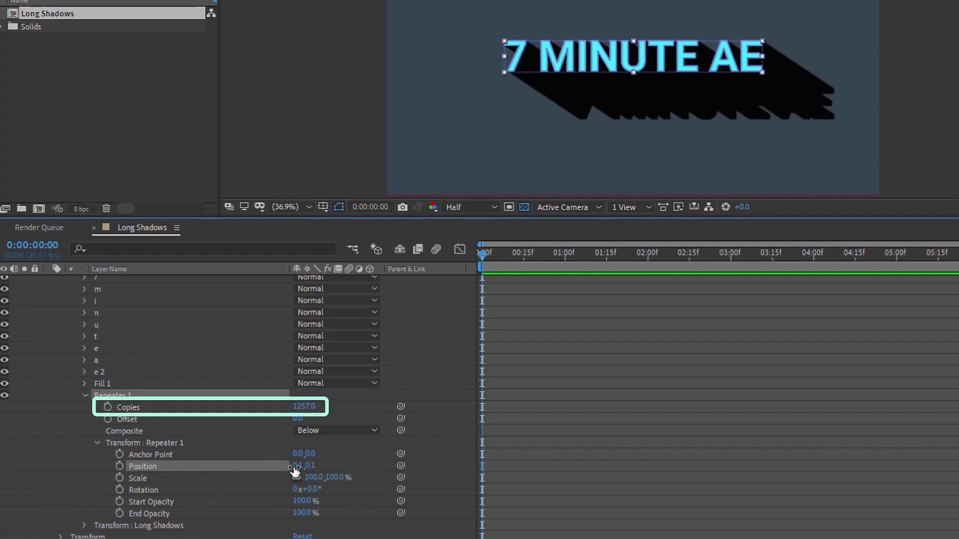
Step: Keyframe Repeater Copies at 0:00 and at 2:05 with 1257 copies
left_click(107, 407)
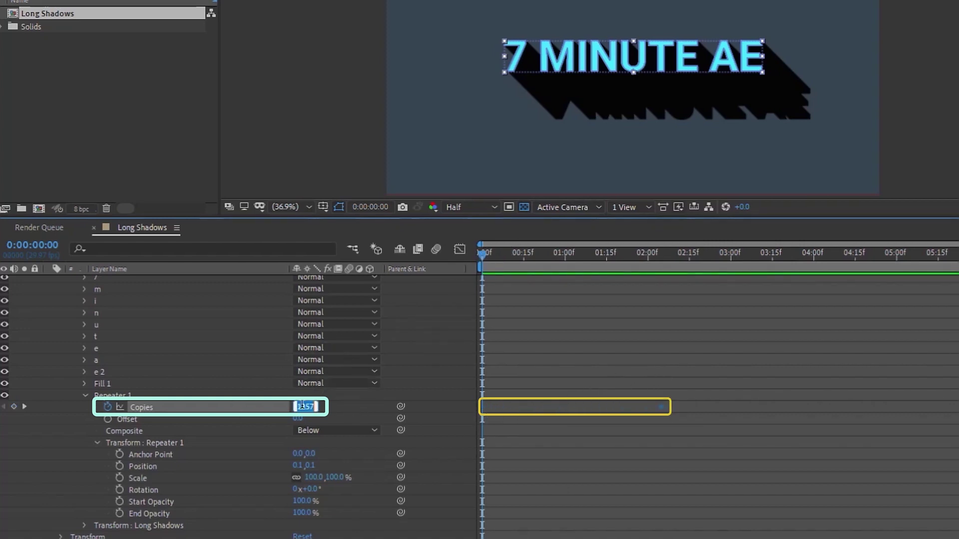
left_click(661, 260)
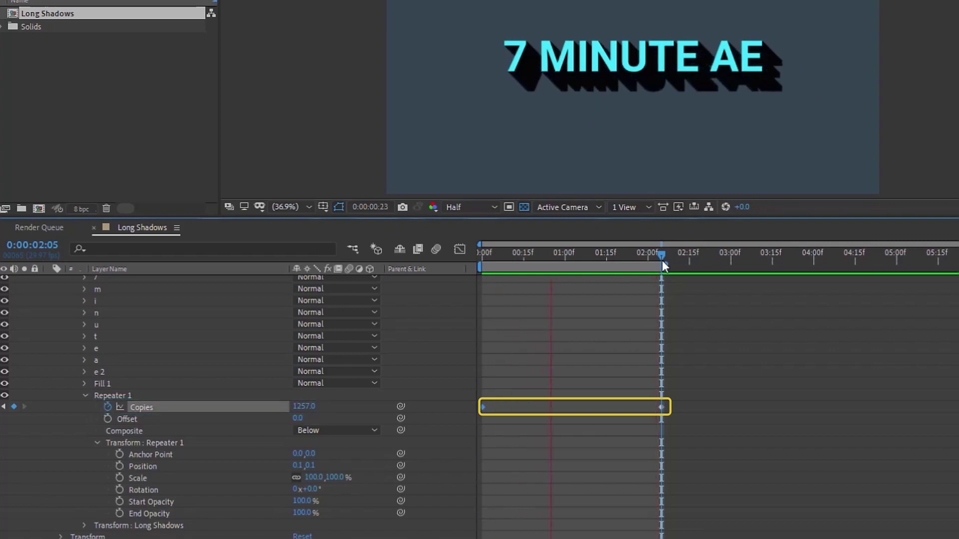